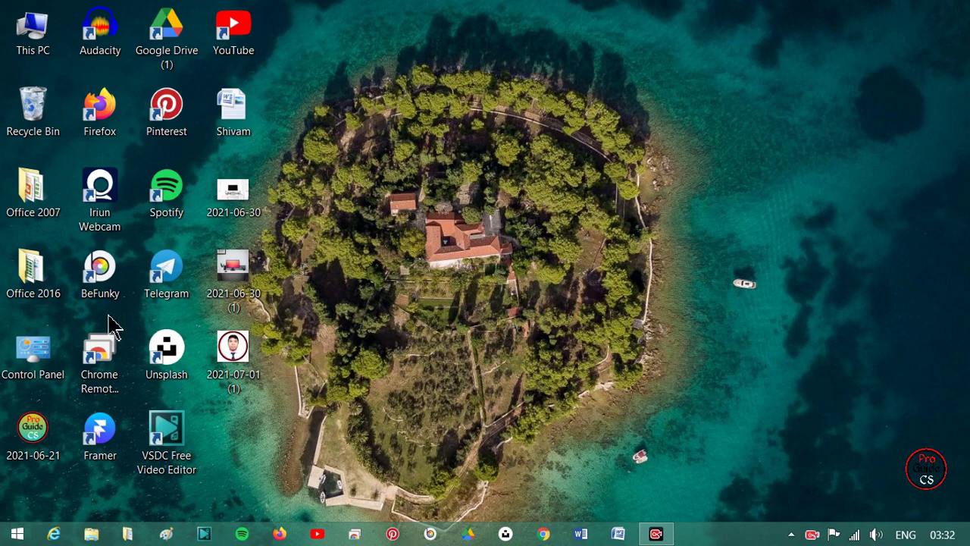
Open the desktop's Office 2016 folder and select the Word 2016 shortcut
double_click(53, 282)
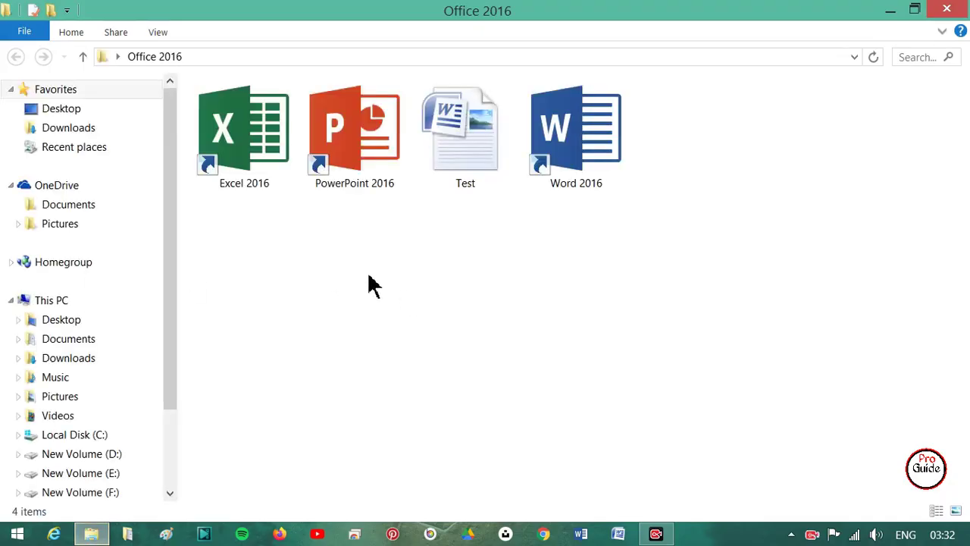
left_click(582, 176)
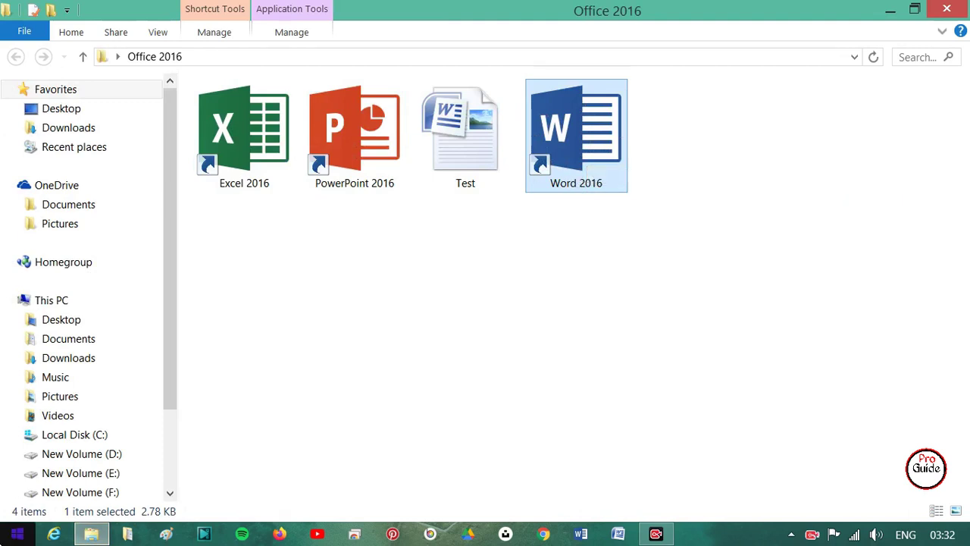
Browse the Start screen tiles and the full Apps list, then bring up Start search
left_click(17, 534)
scroll(431, 383, "down", 3)
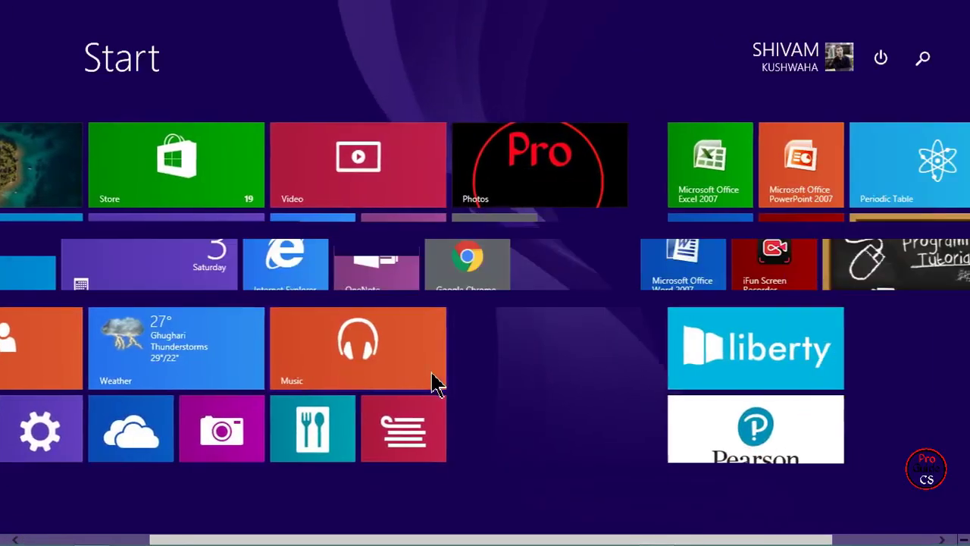
scroll(431, 383, "down", 2)
scroll(415, 390, "down", 2)
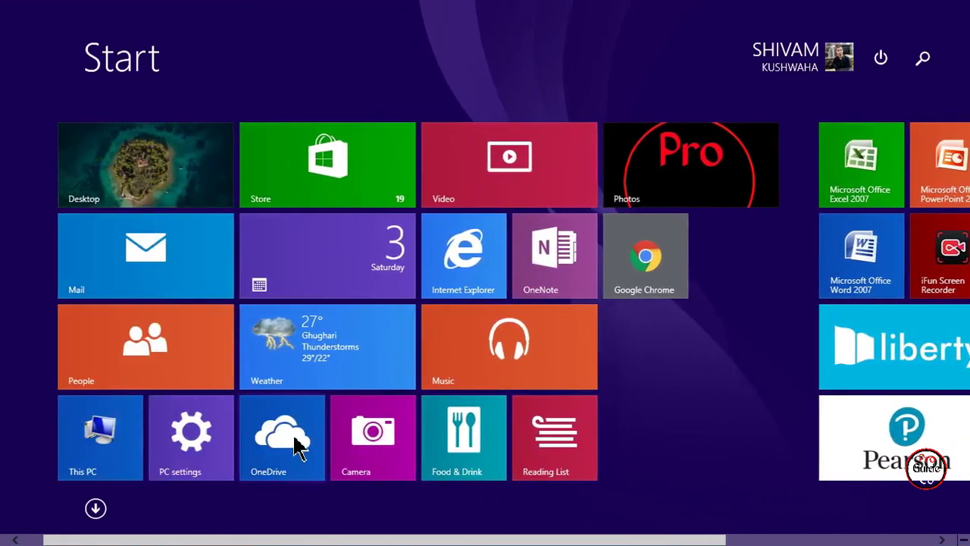
scroll(296, 439, "up", 5)
left_click(97, 500)
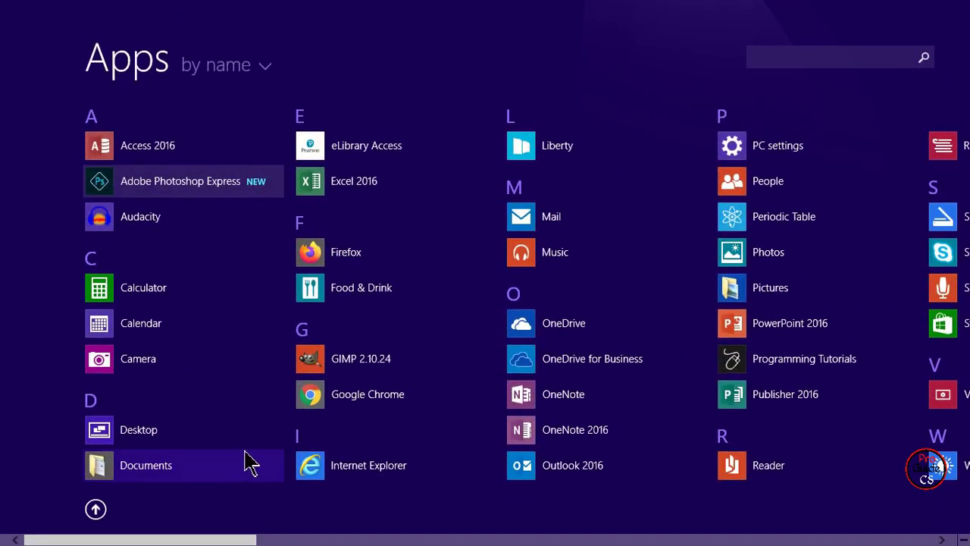
left_click(97, 511)
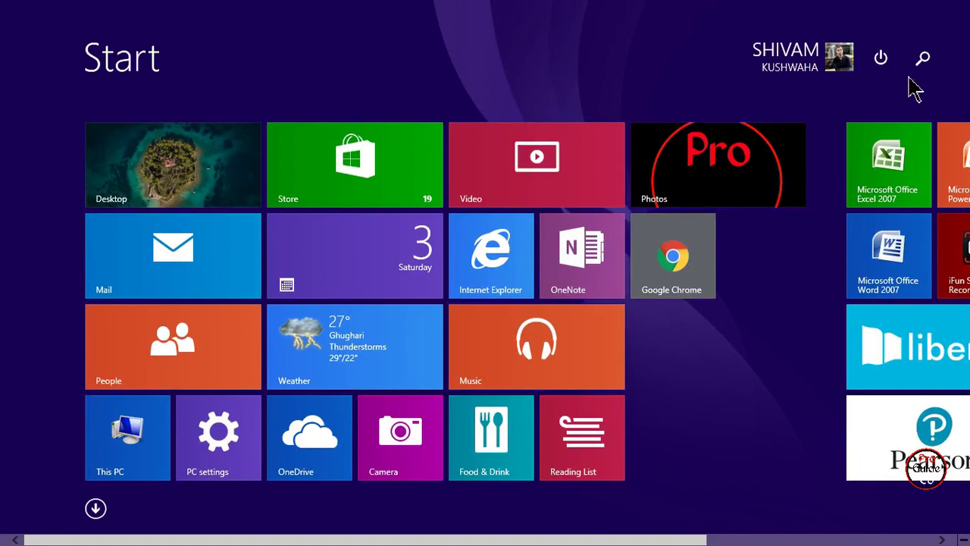
left_click(925, 55)
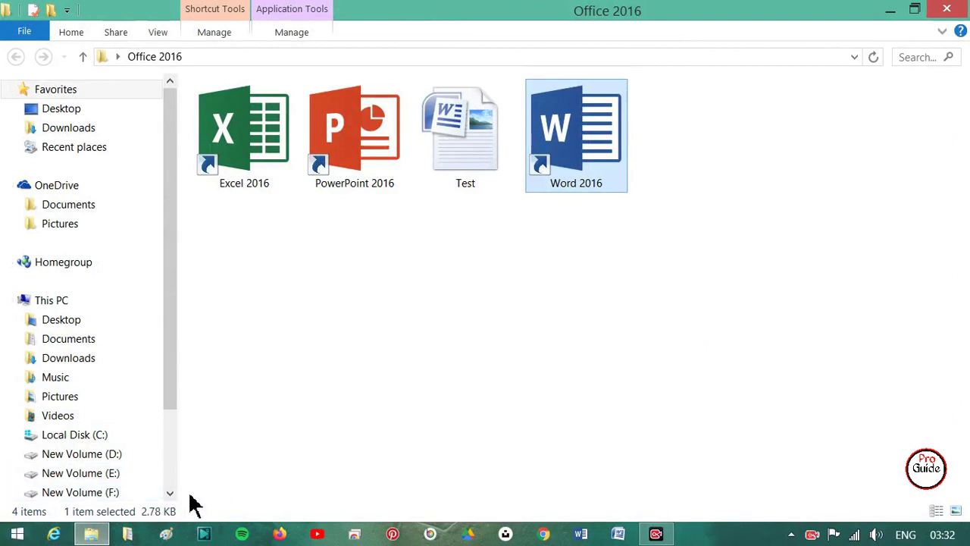
Search the Start screen for 'word 2016' and launch Word 2016 from the results
left_click(17, 535)
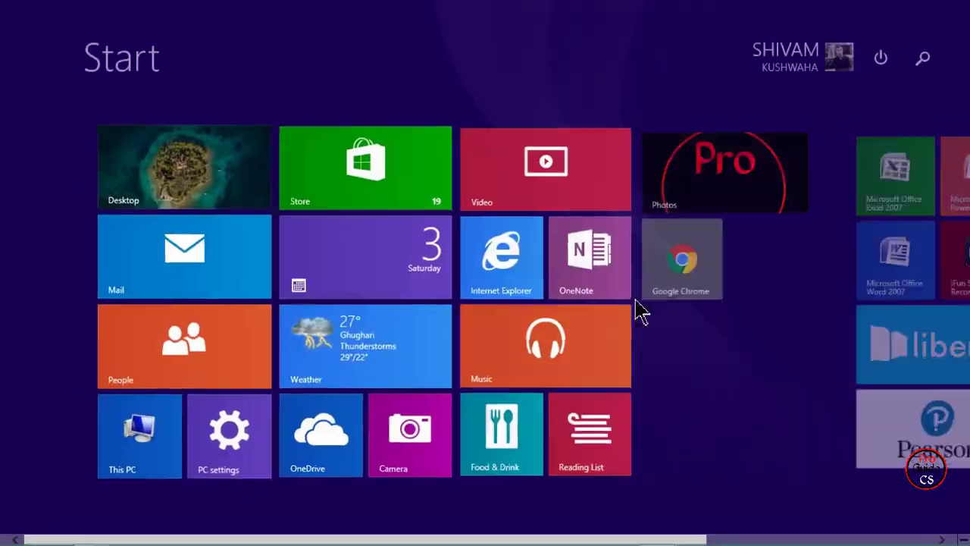
left_click(923, 61)
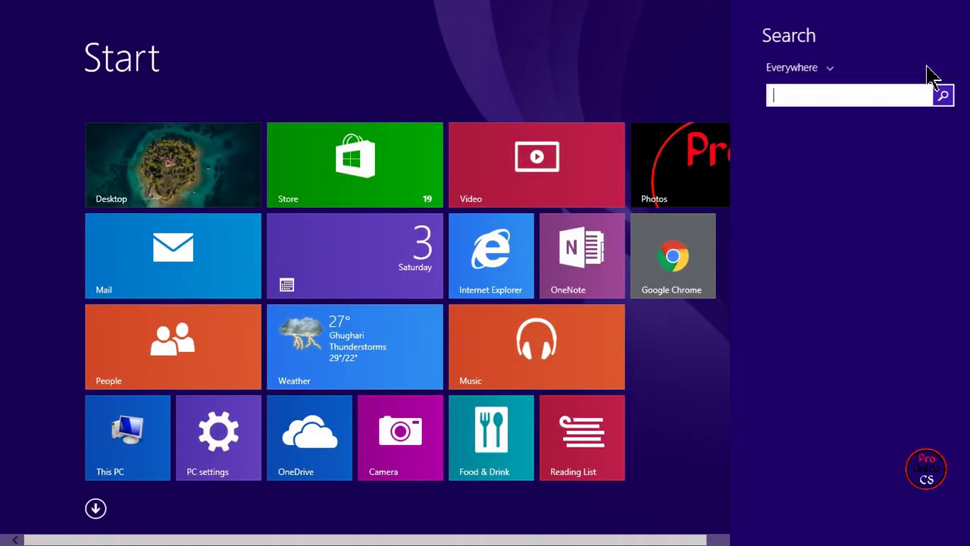
type("wo")
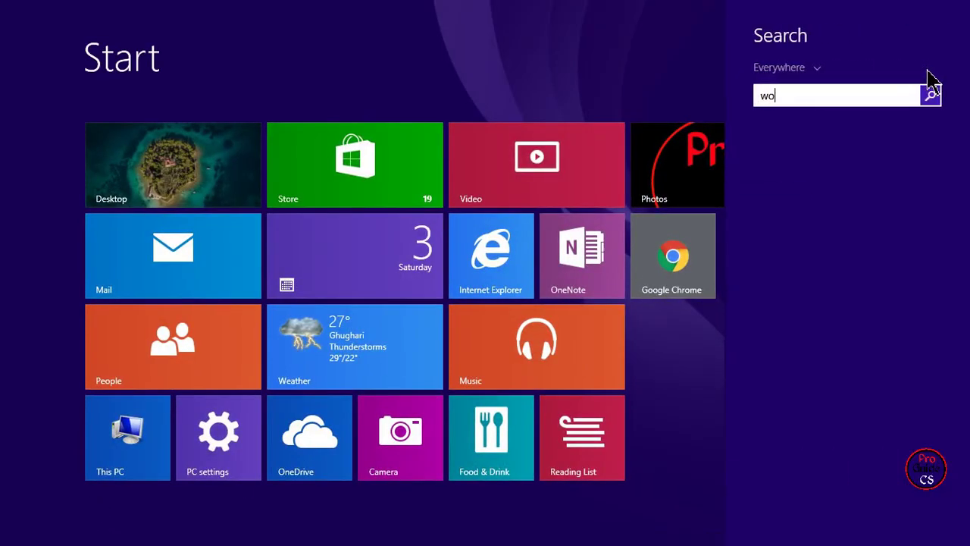
type("rd 20")
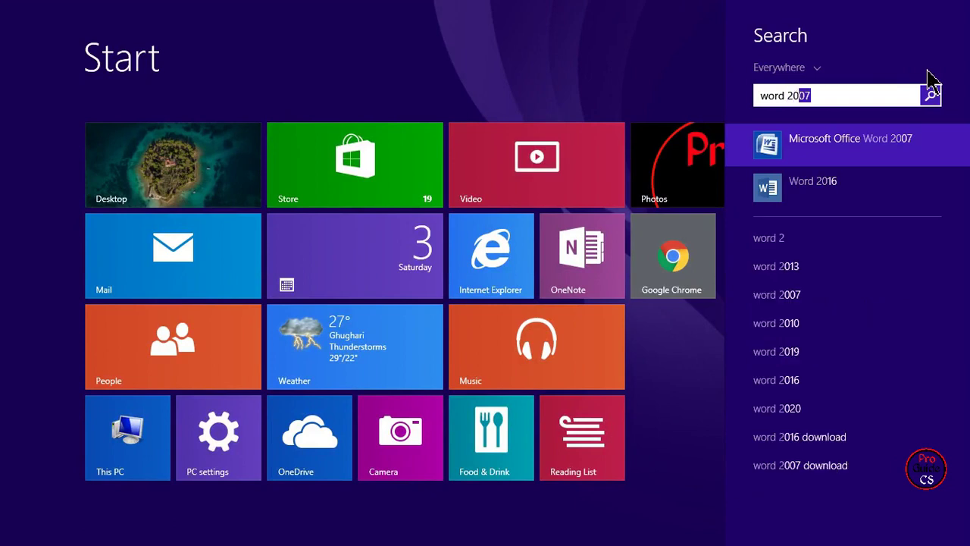
type("16")
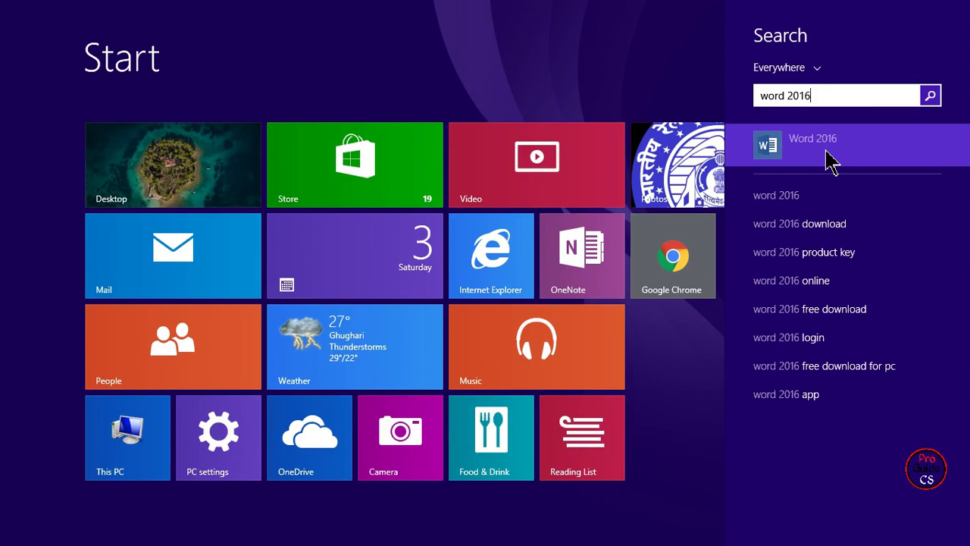
left_click(801, 151)
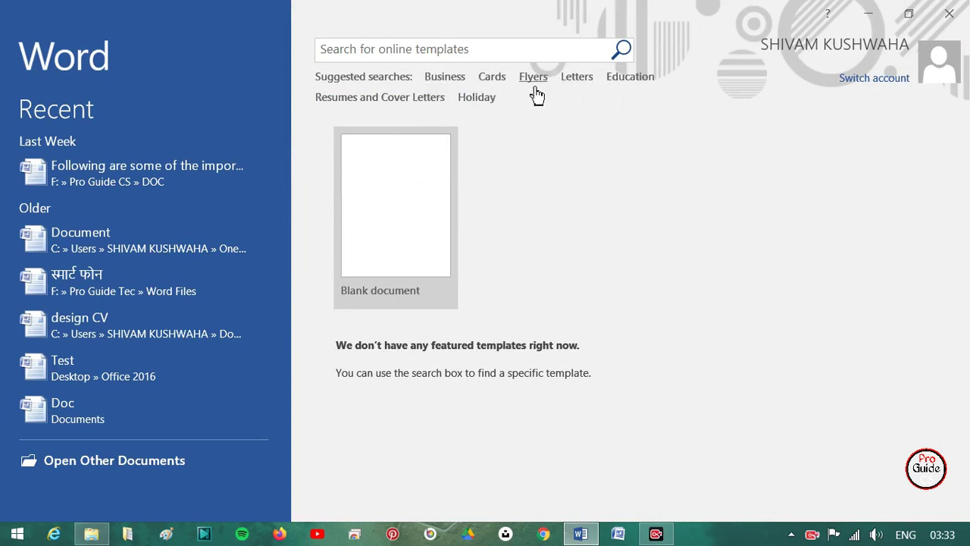
left_click(493, 78)
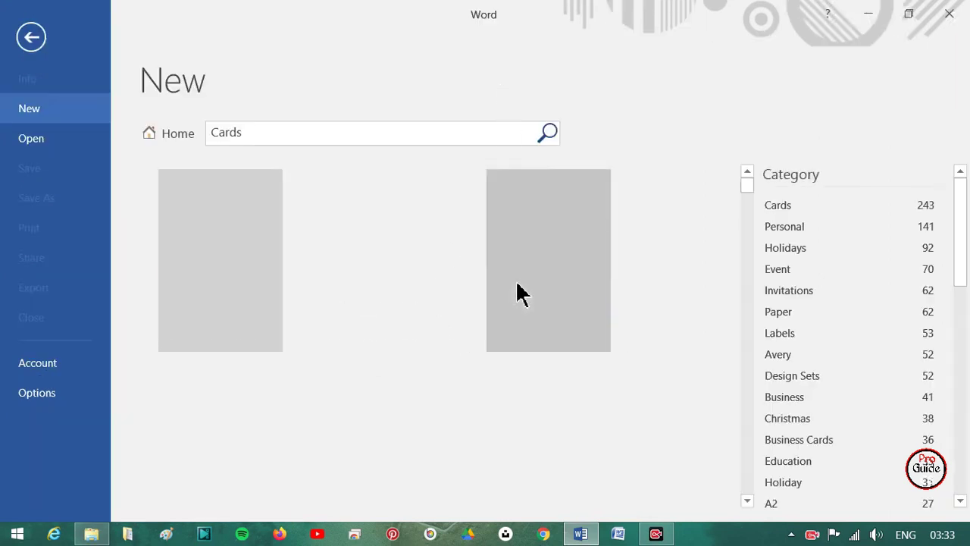
scroll(470, 318, "down", 2)
scroll(466, 320, "down", 2)
scroll(466, 320, "up", 3)
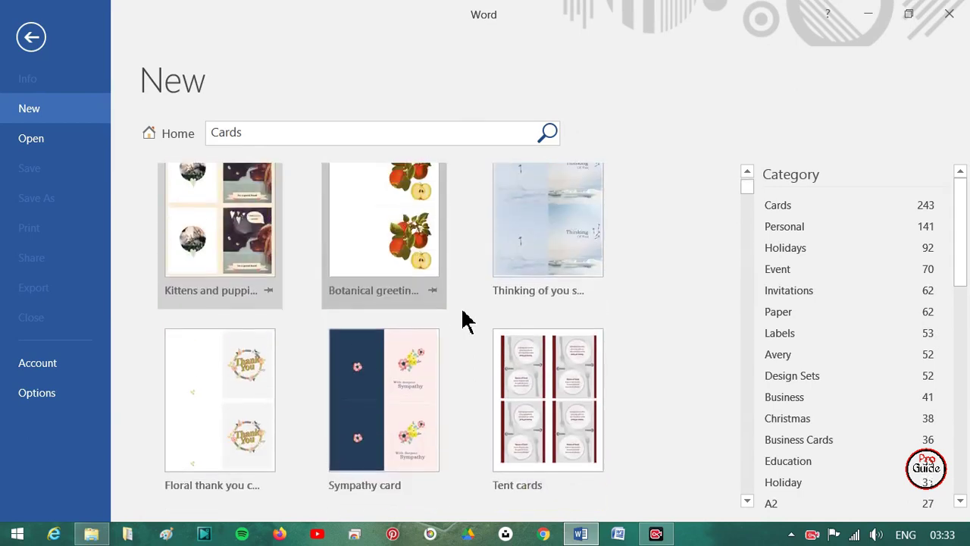
scroll(470, 320, "up", 1)
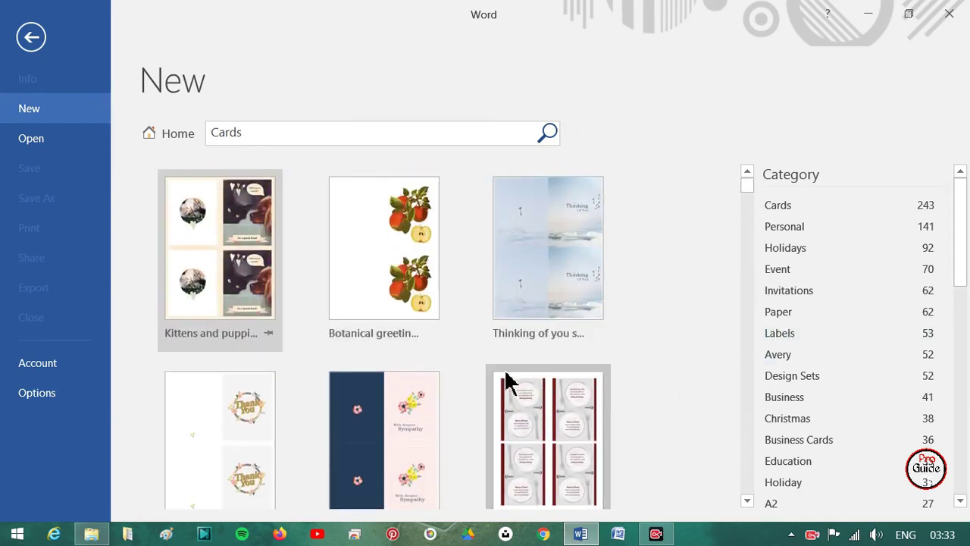
scroll(507, 382, "down", 4)
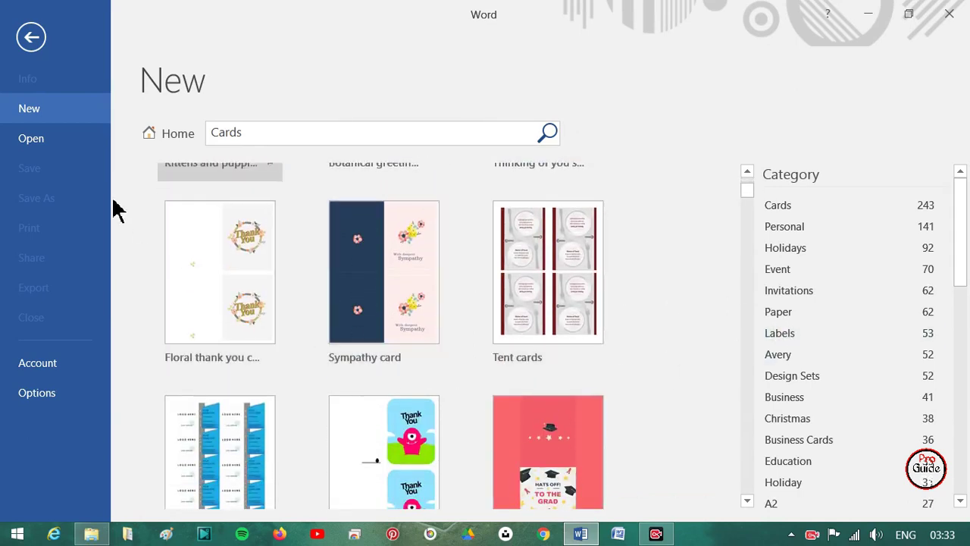
left_click(31, 38)
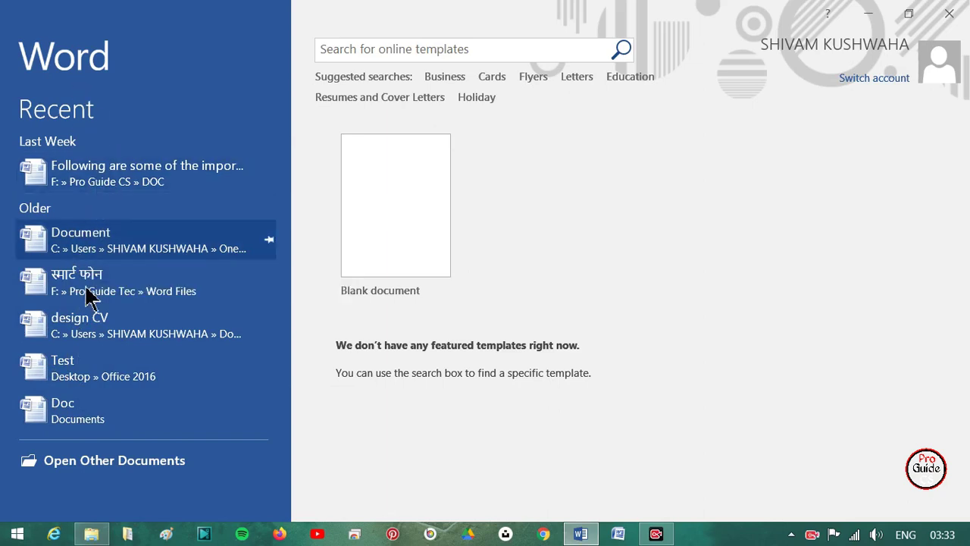
left_click(114, 464)
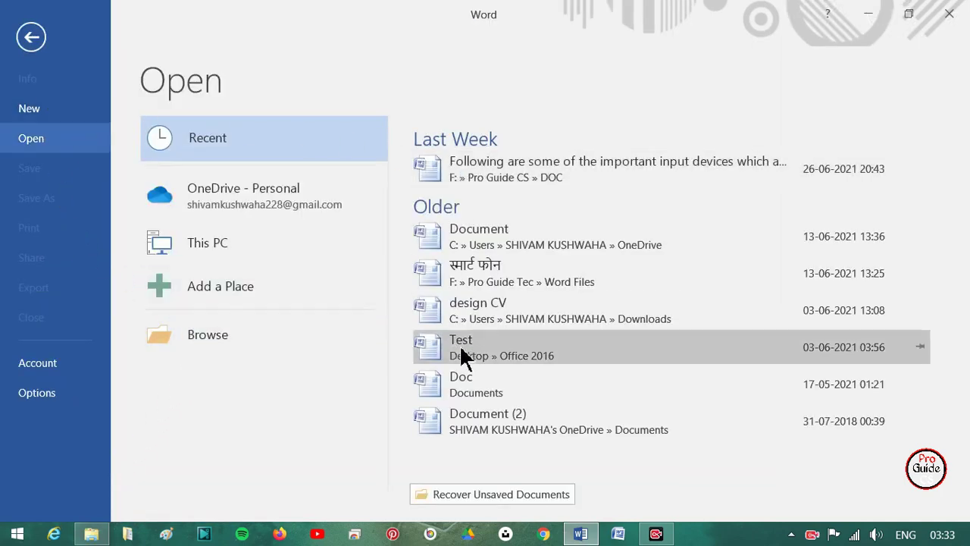
left_click(231, 346)
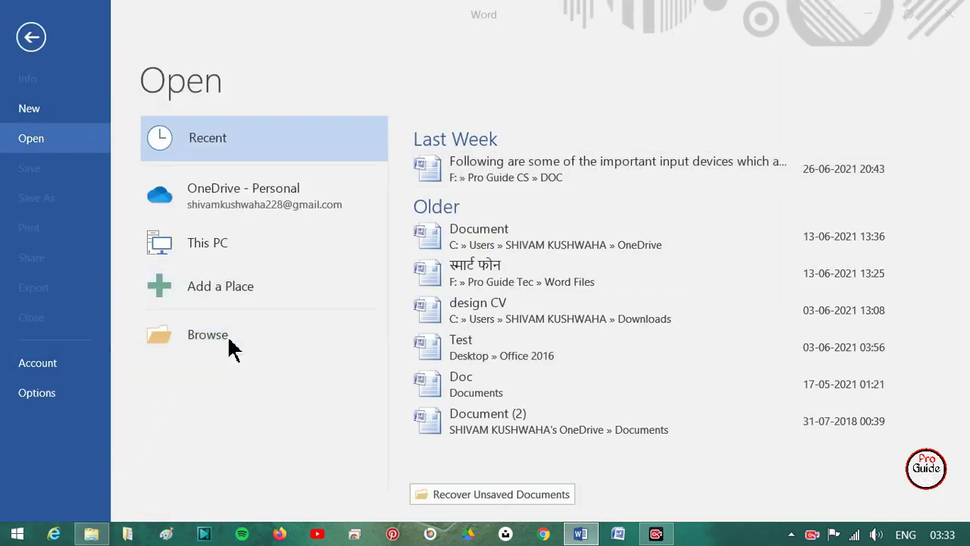
left_click(532, 10)
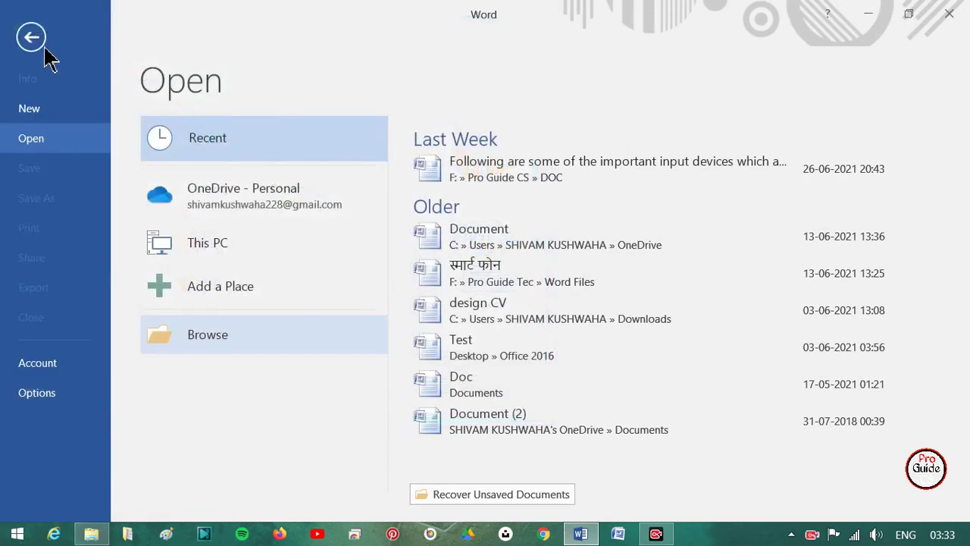
left_click(29, 34)
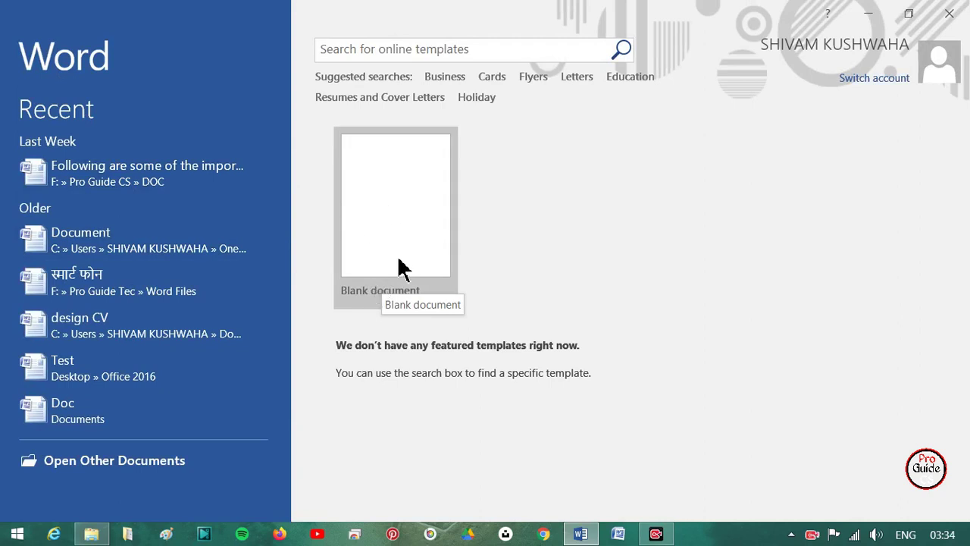
Create a blank document, close and relaunch Word, then create blank Document1 again
left_click(402, 266)
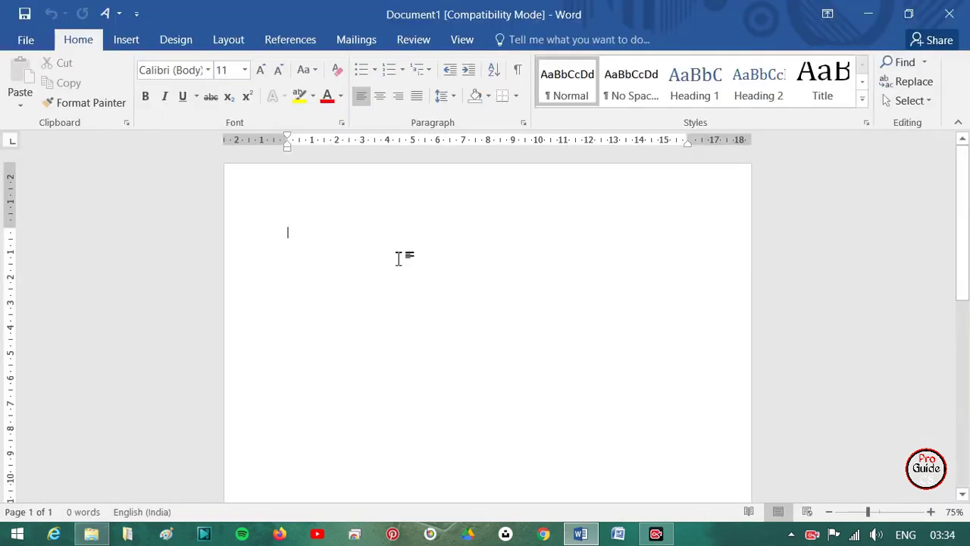
left_click(948, 13)
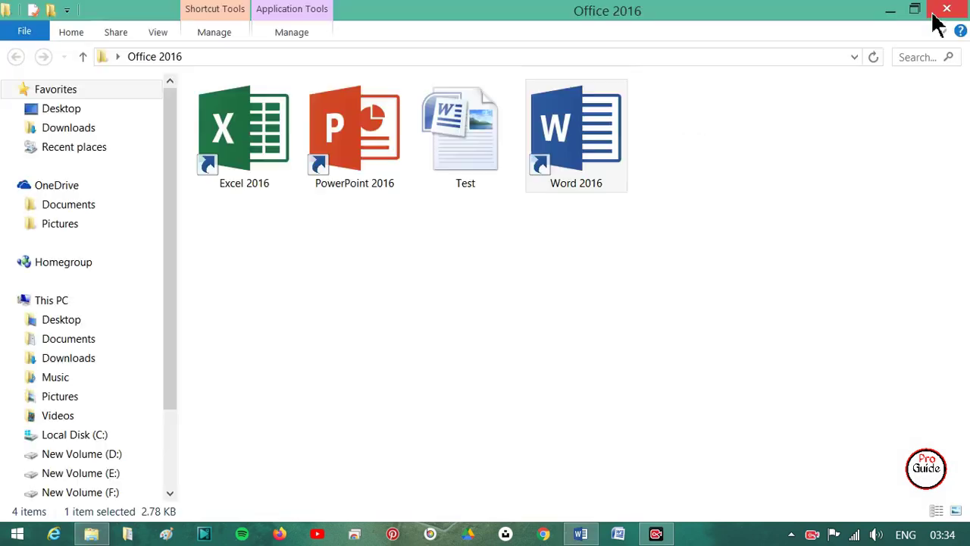
double_click(588, 181)
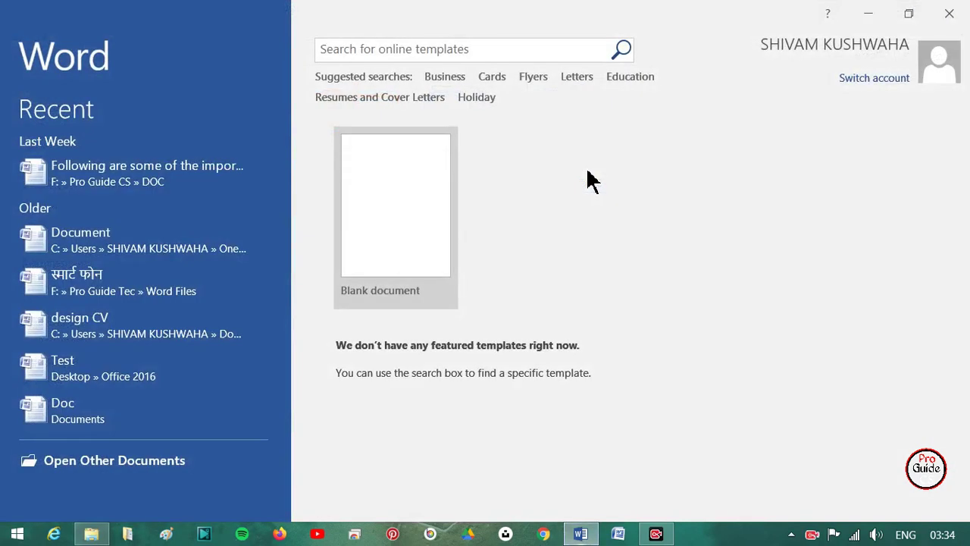
left_click(404, 250)
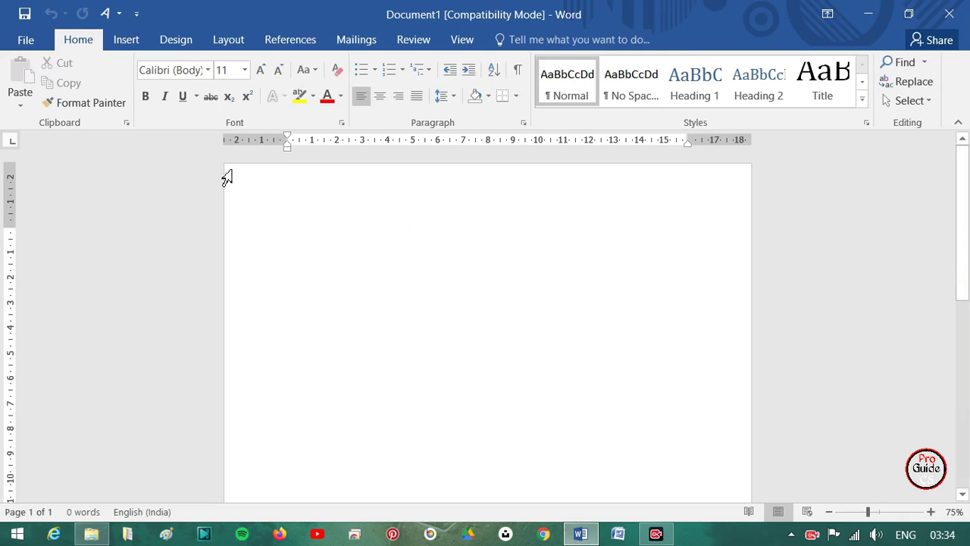
Zoom the blank page in to 86% using the status-bar zoom slider
scroll(757, 271, "down", 3)
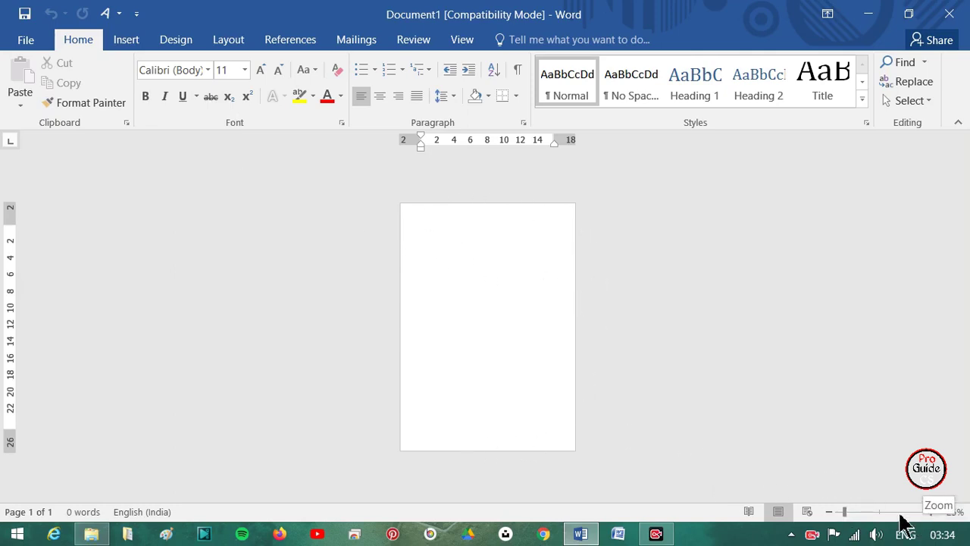
mouse_move(844, 512)
left_mouse_down()
mouse_move(897, 512)
mouse_move(845, 513)
mouse_move(883, 515)
mouse_move(857, 512)
mouse_move(868, 513)
left_mouse_up()
scroll(797, 413, "up", 1)
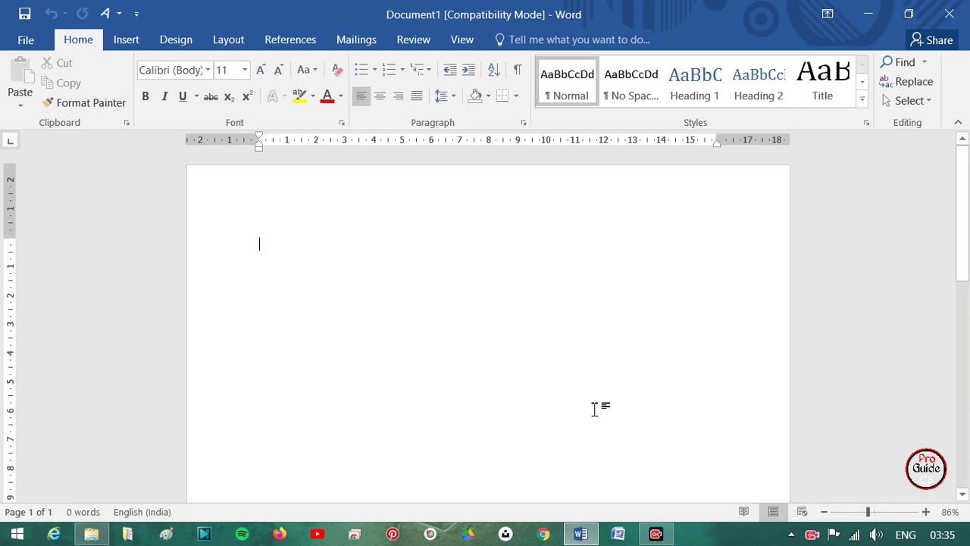
left_click(34, 45)
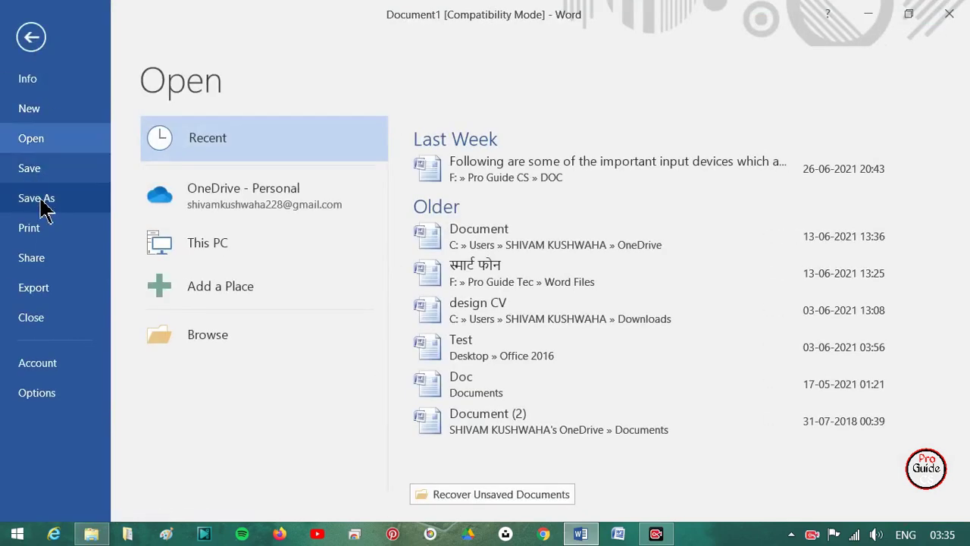
left_click(46, 210)
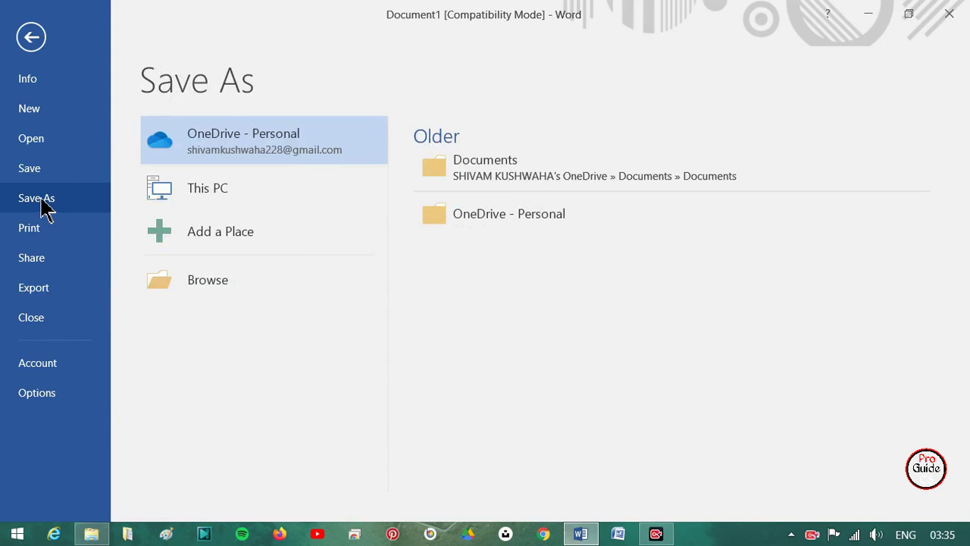
left_click(204, 276)
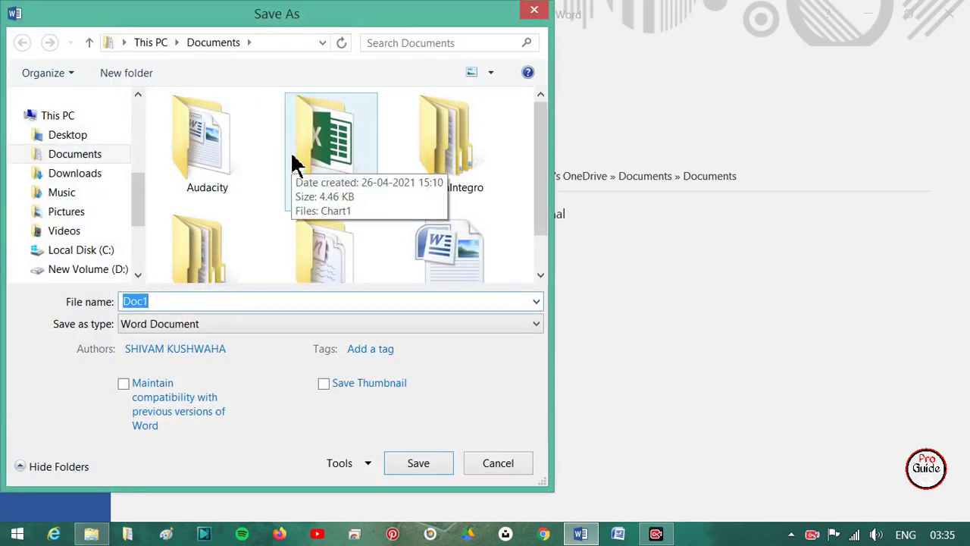
left_click(535, 14)
left_click(25, 38)
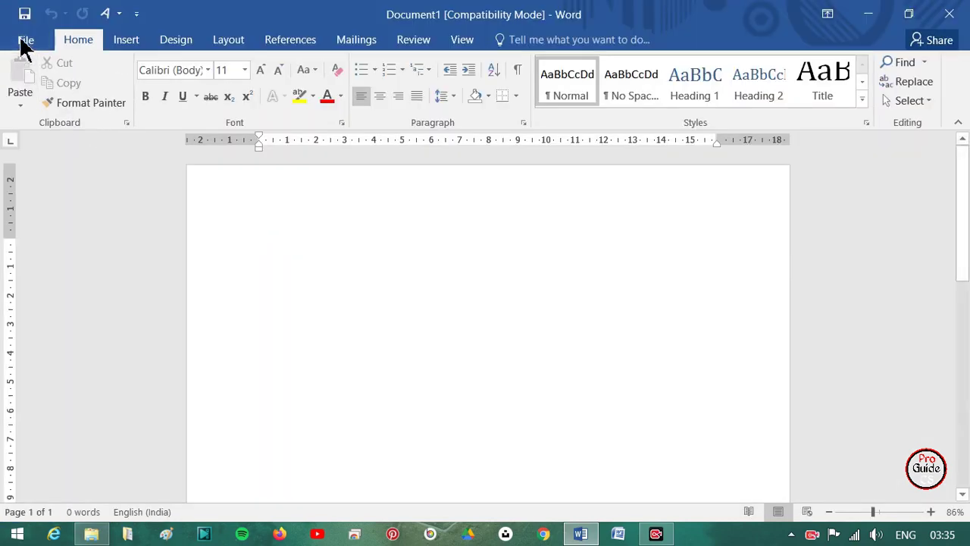
Save the blank document as 'File 1' on New Volume (E:), upgrading to the newest format
left_click(23, 47)
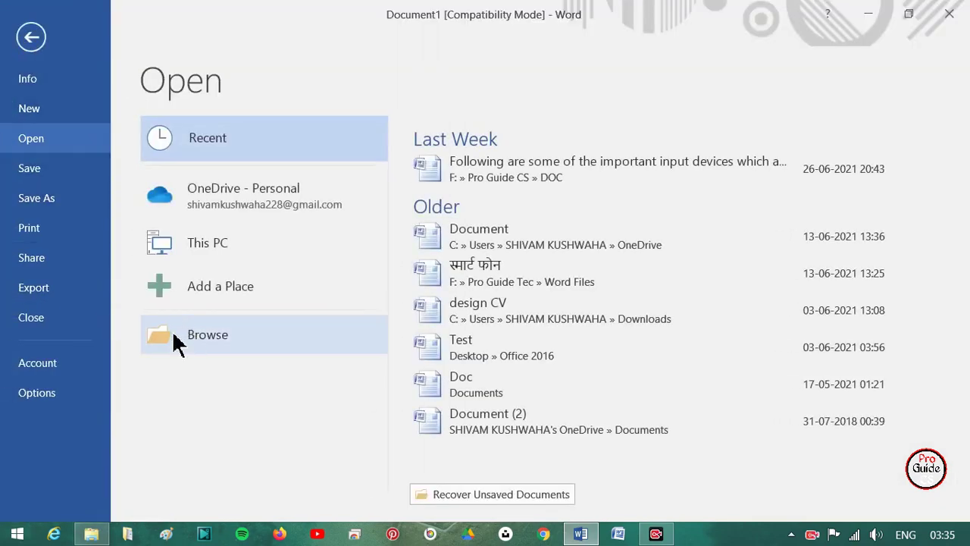
left_click(78, 213)
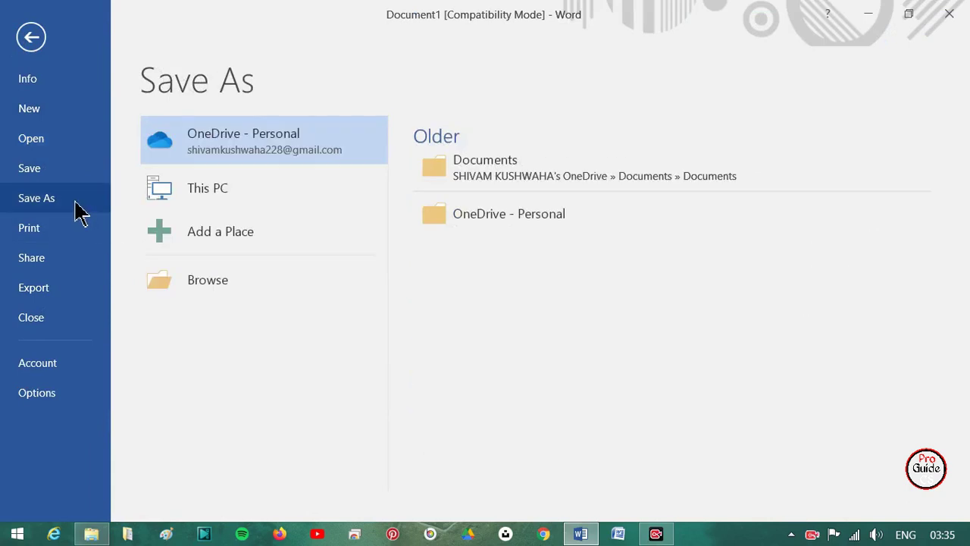
left_click(231, 284)
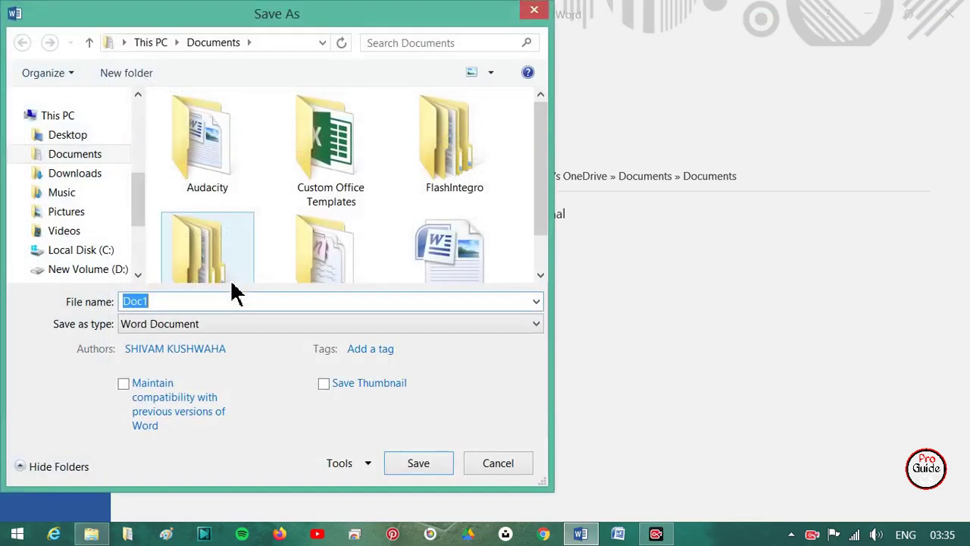
mouse_move(141, 205)
left_mouse_down()
mouse_move(136, 172)
mouse_move(133, 249)
left_mouse_up()
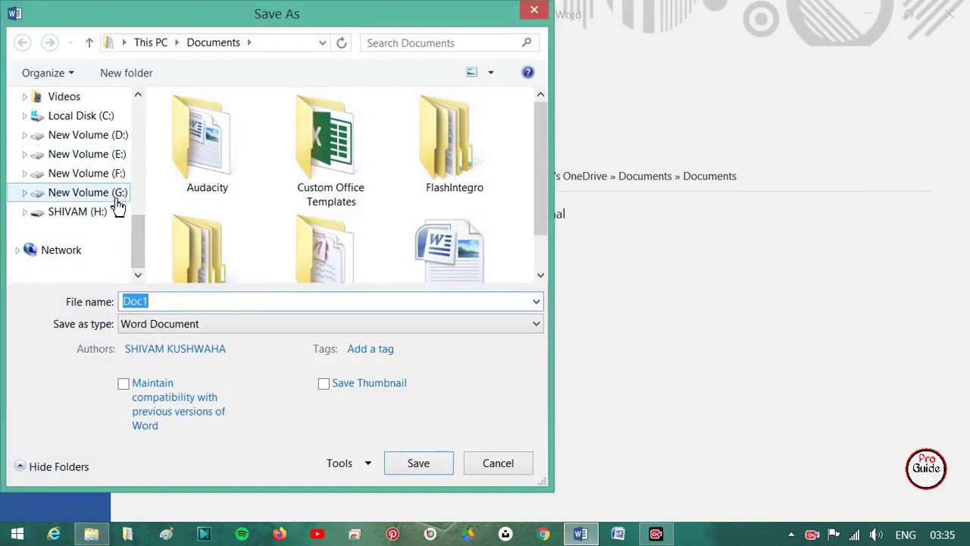
left_click(110, 155)
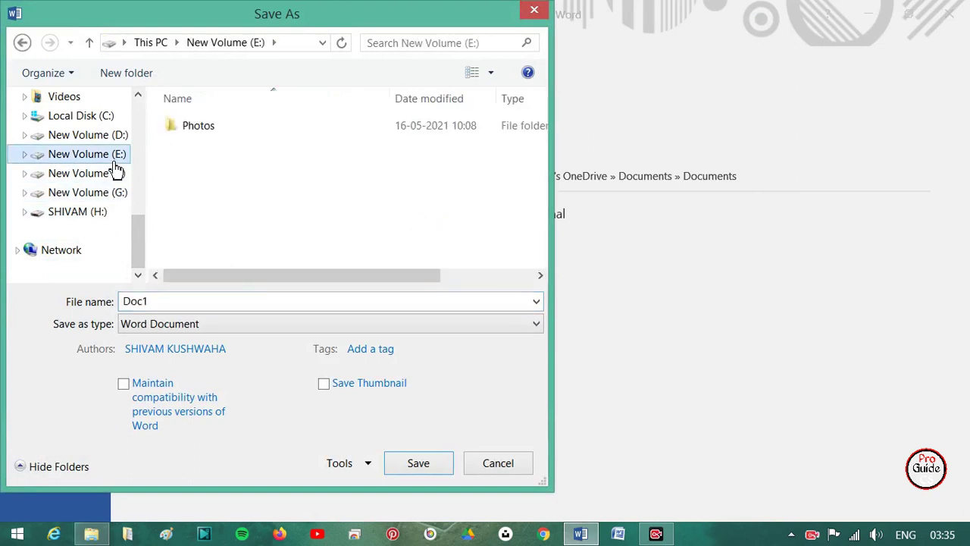
left_click(204, 301)
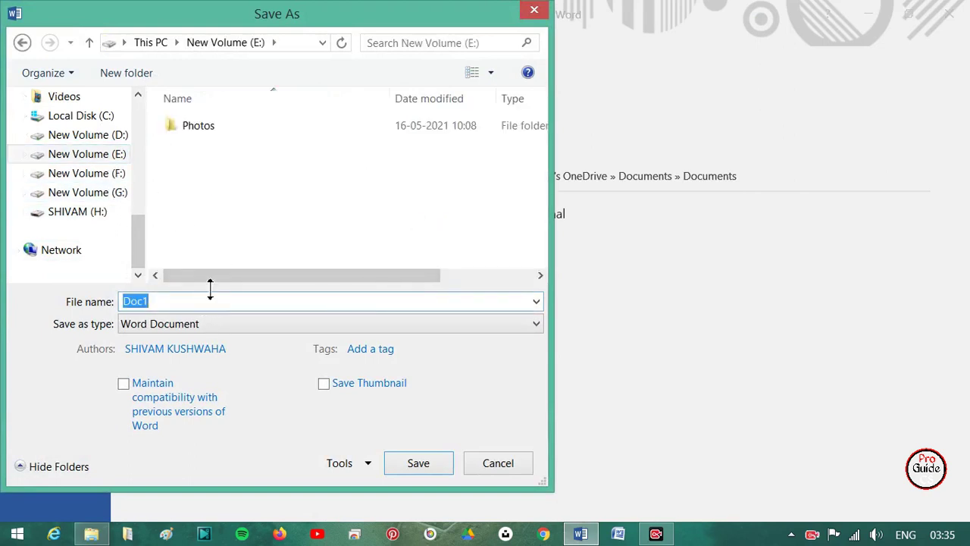
type("Fi")
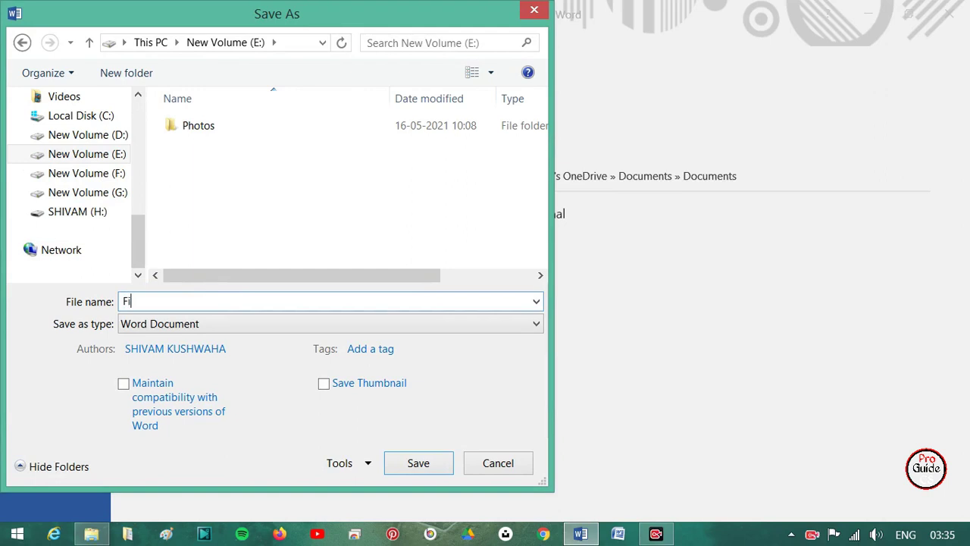
type("le")
type(" 1")
left_click(432, 465)
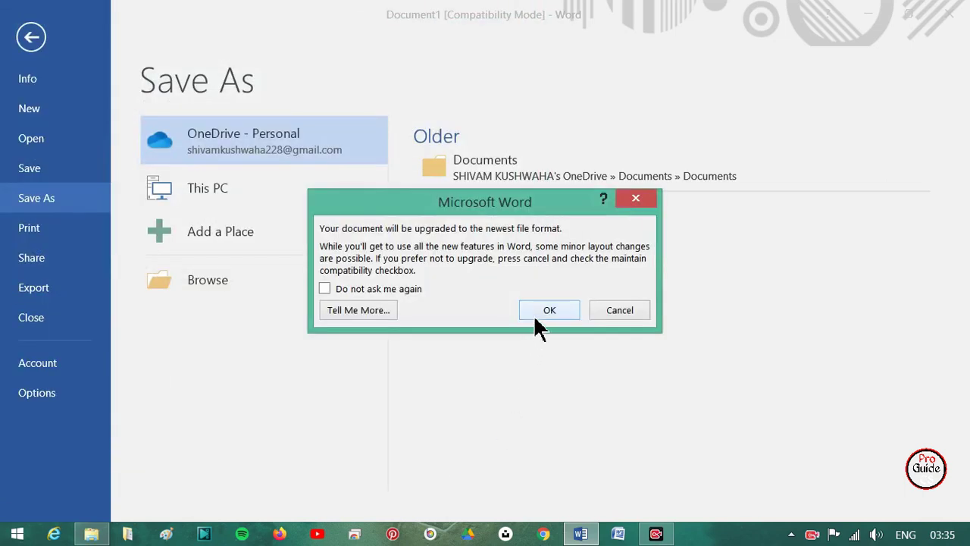
left_click(538, 313)
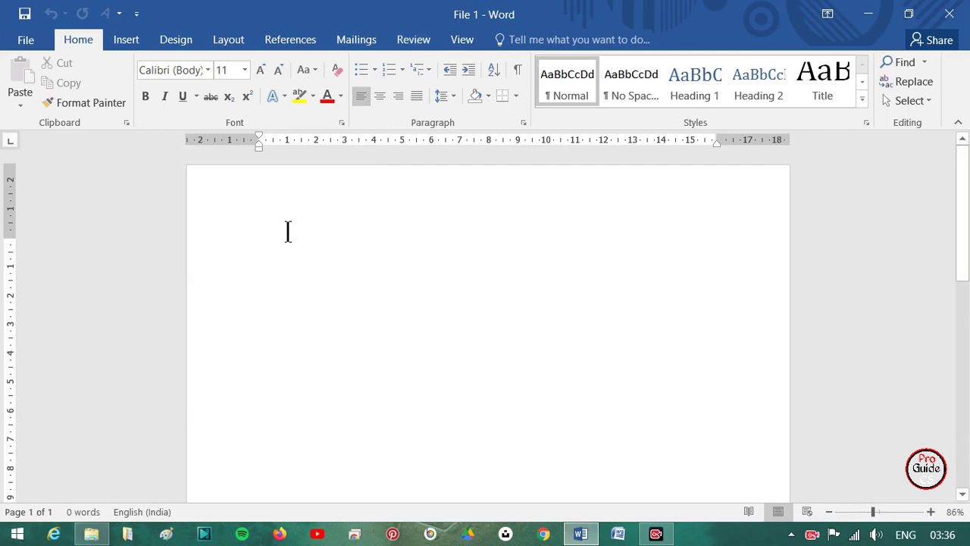
Type a person's full name, then their first name in capitals on line two
type("shiv")
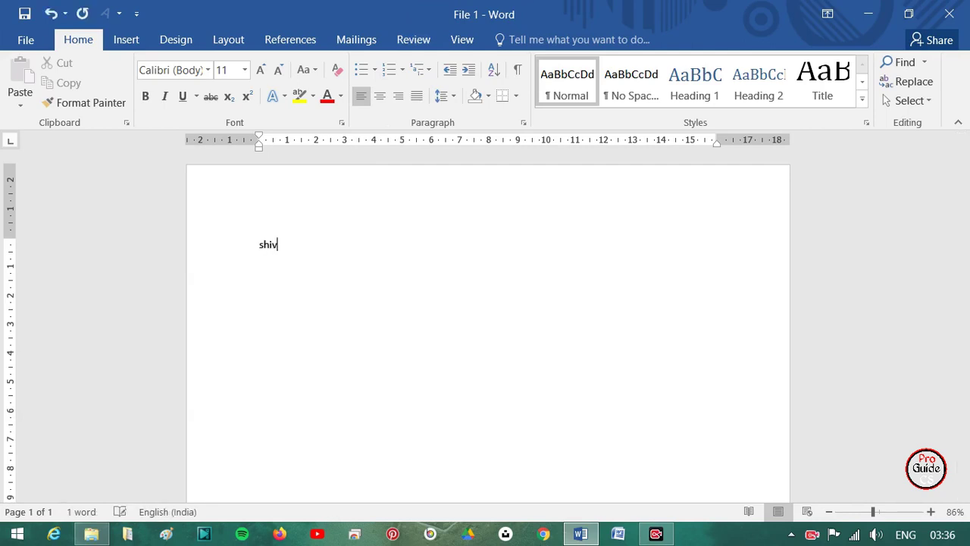
type("am Kushw")
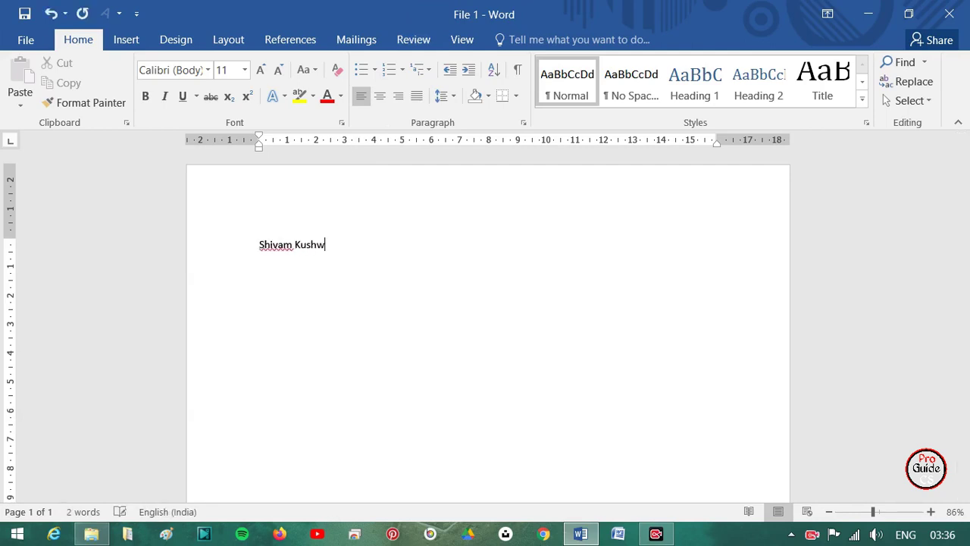
type("aha")
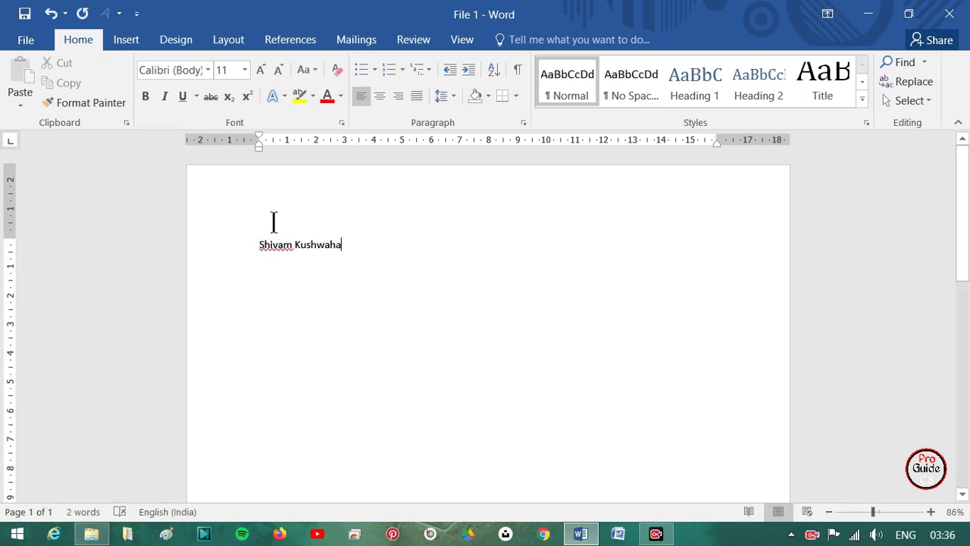
key("Return")
type("S")
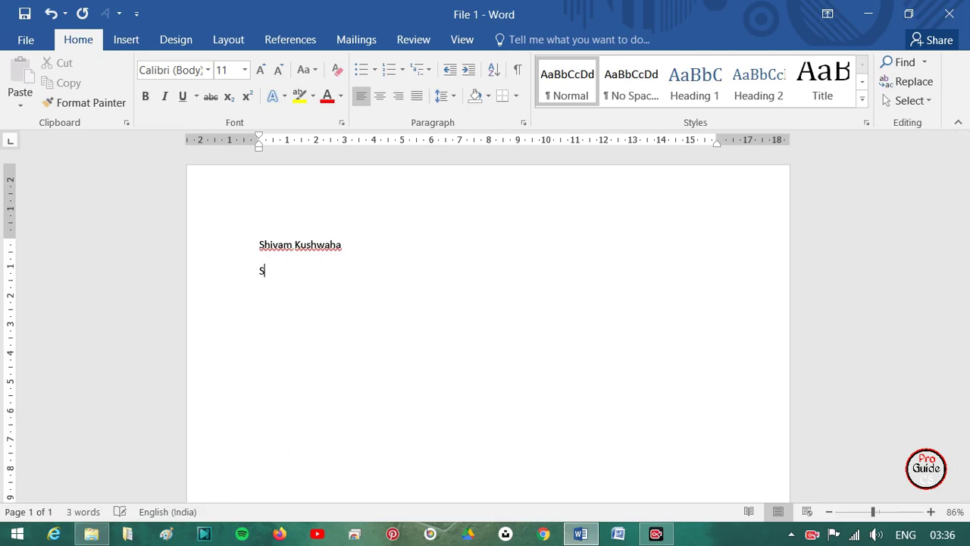
type("HAH")
key("BackSpace")
key("BackSpace")
type("IVAM")
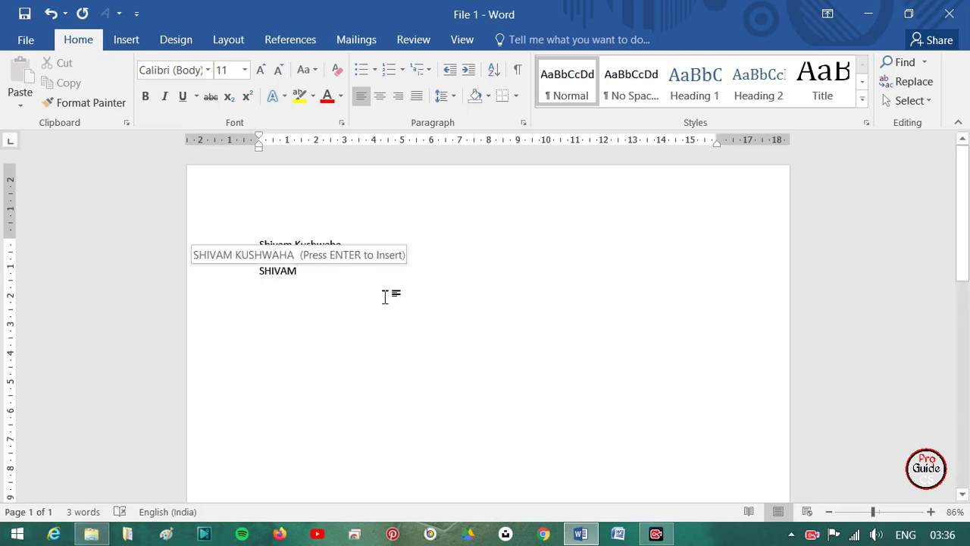
Extend line two with the capitalised surname and first name, save File 1, and close Word
left_click_drag(298, 279, 267, 280)
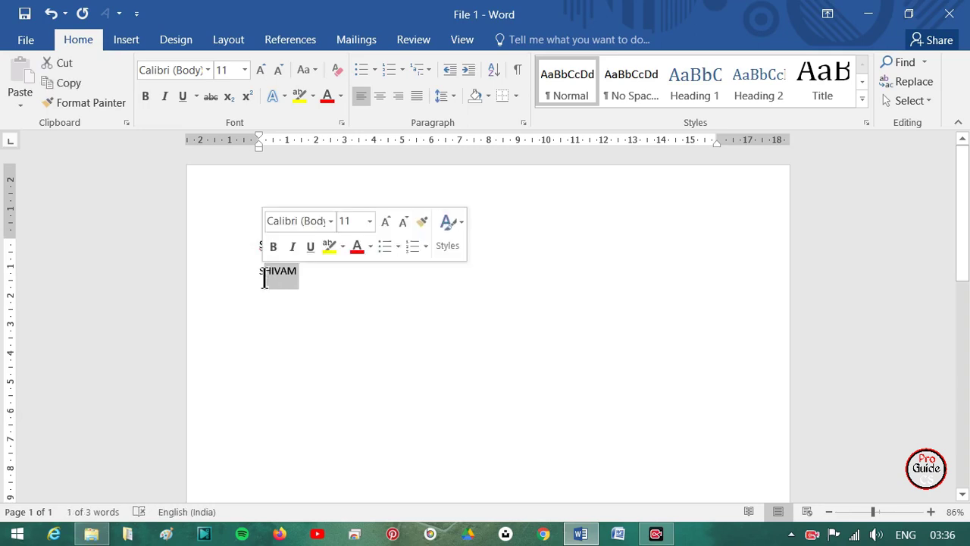
key("Right")
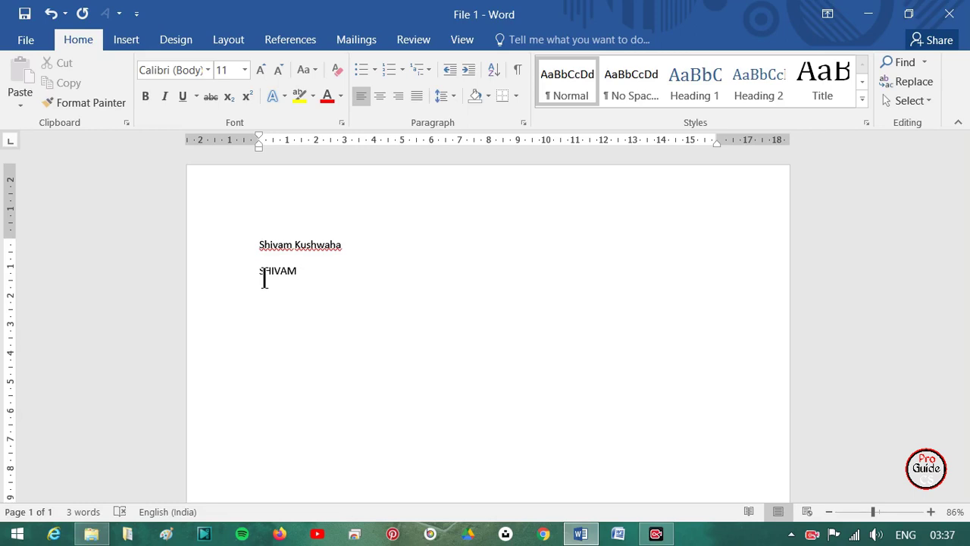
type("KUSH")
type("WAH")
type(" shi")
type("vaM")
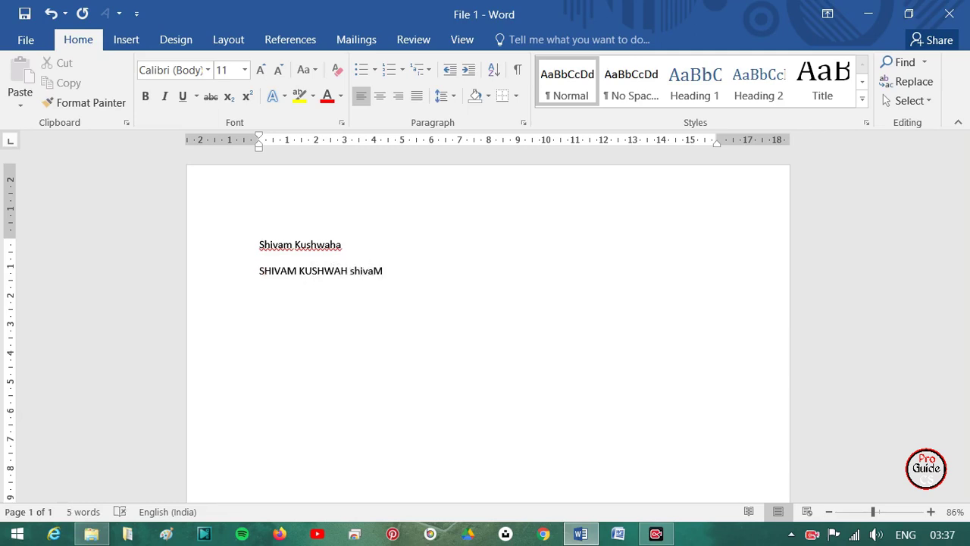
key("BackSpace")
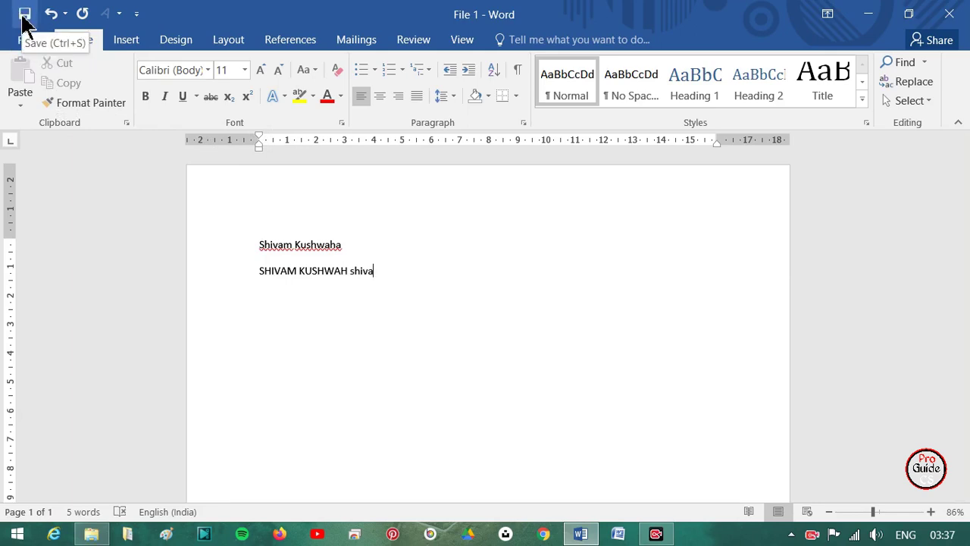
left_click(24, 14)
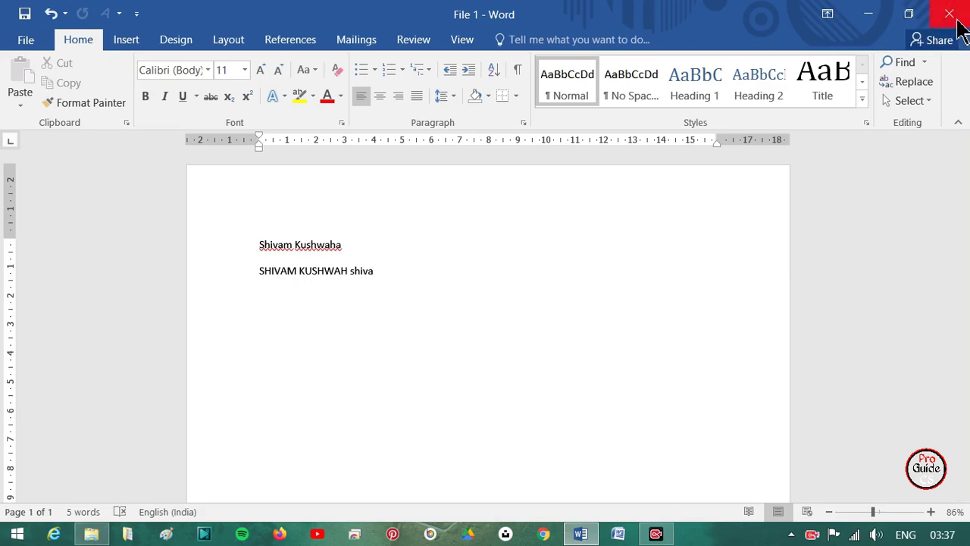
left_click(871, 16)
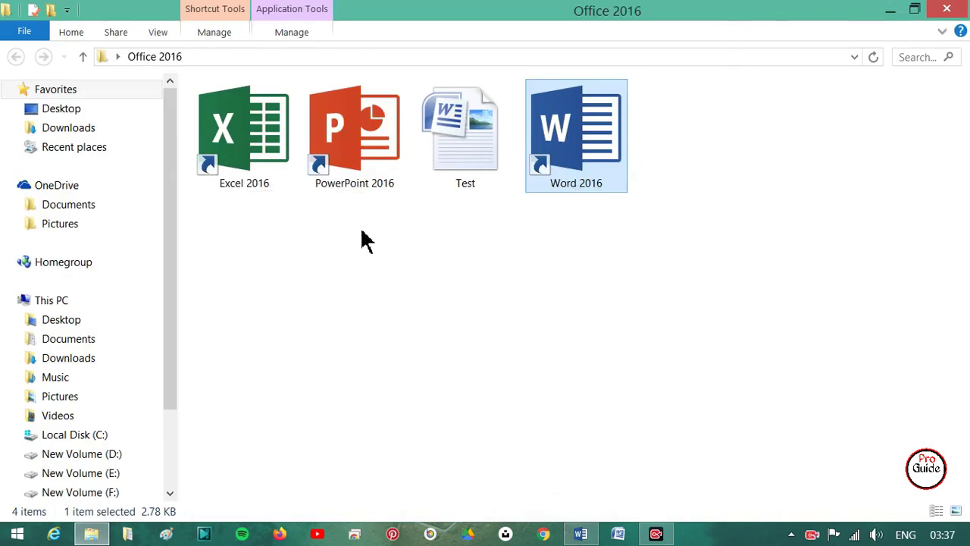
Reopen File 1 from New Volume (E:) in Word and place the cursor on line two
left_click_drag(167, 379, 171, 422)
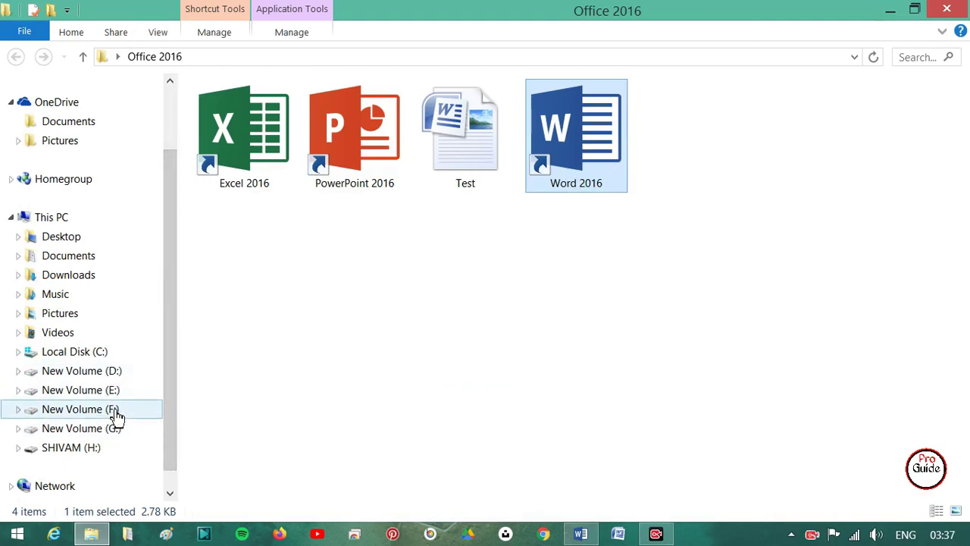
left_click(119, 413)
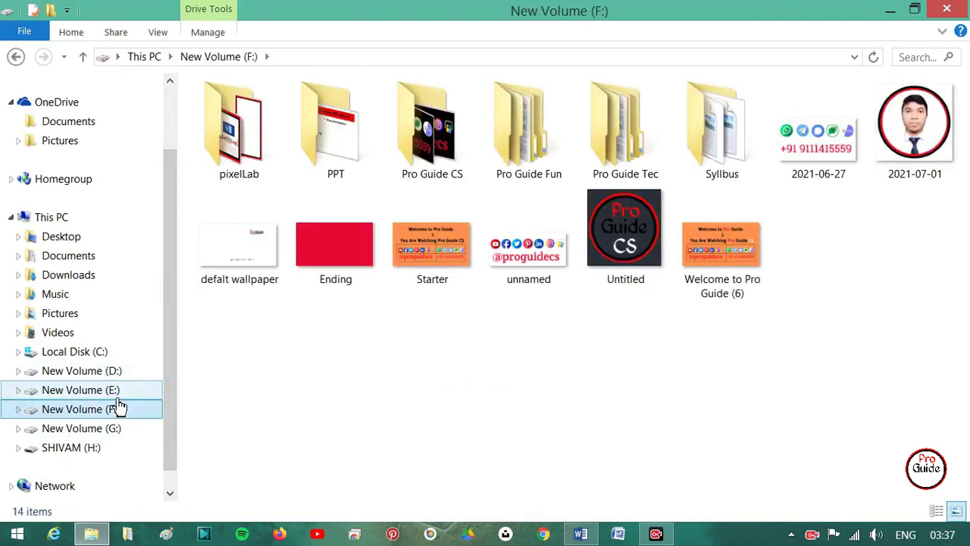
left_click(118, 395)
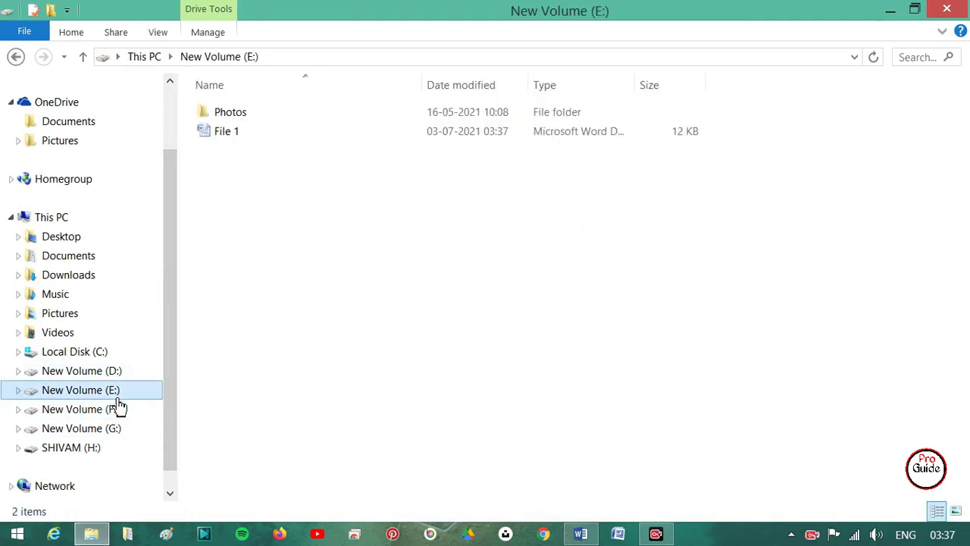
double_click(295, 137)
left_click(381, 253)
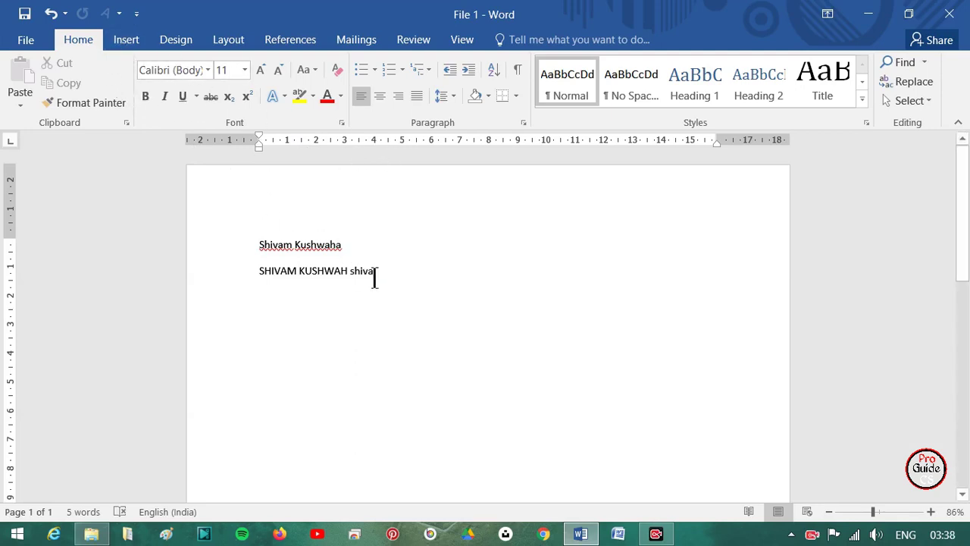
Remove the trailing space at the end of the second line
left_click(347, 244)
left_click(394, 275)
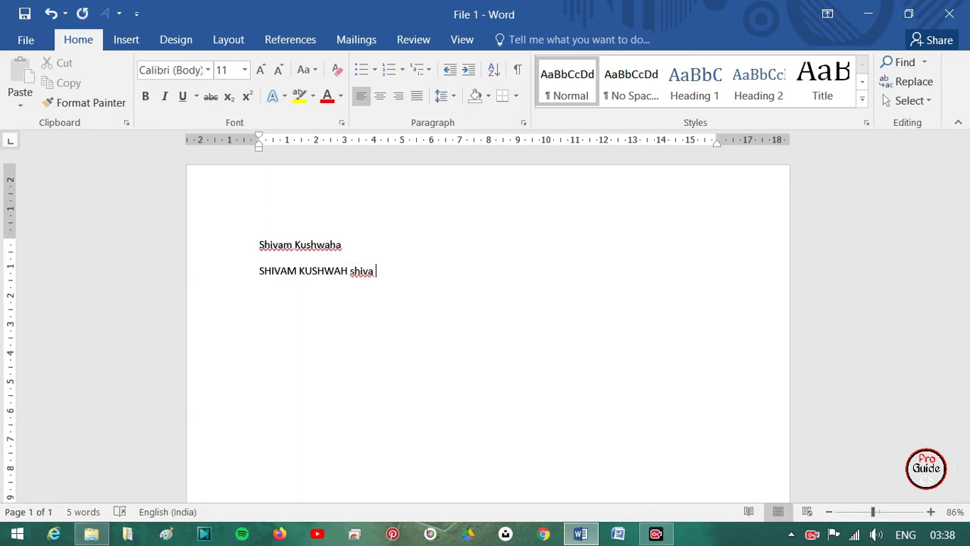
key("BackSpace")
Add two more capitalised names on separate lines, with an empty line below them
key("Return")
type("VINOD")
key("Left")
key("Right")
type("SEEN")
type("U")
key("Return")
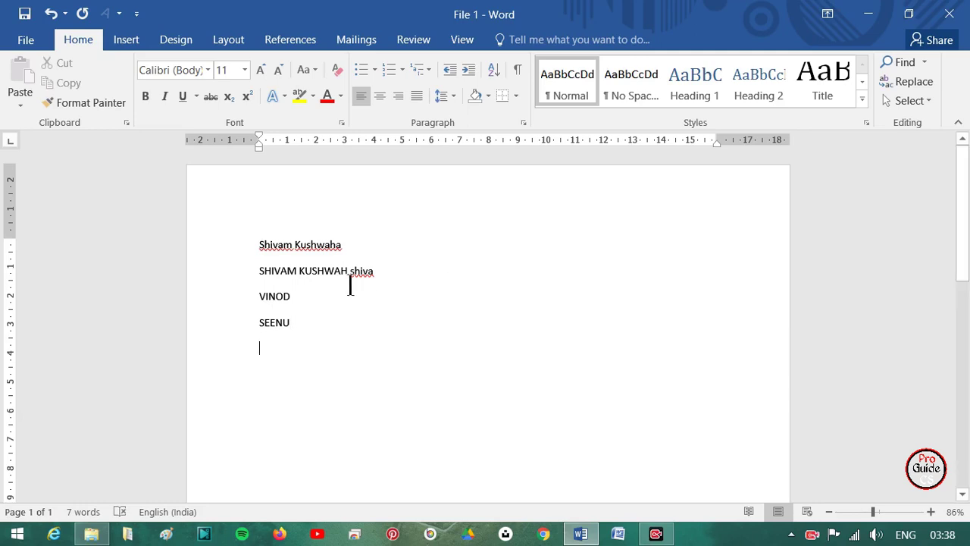
left_click(293, 322)
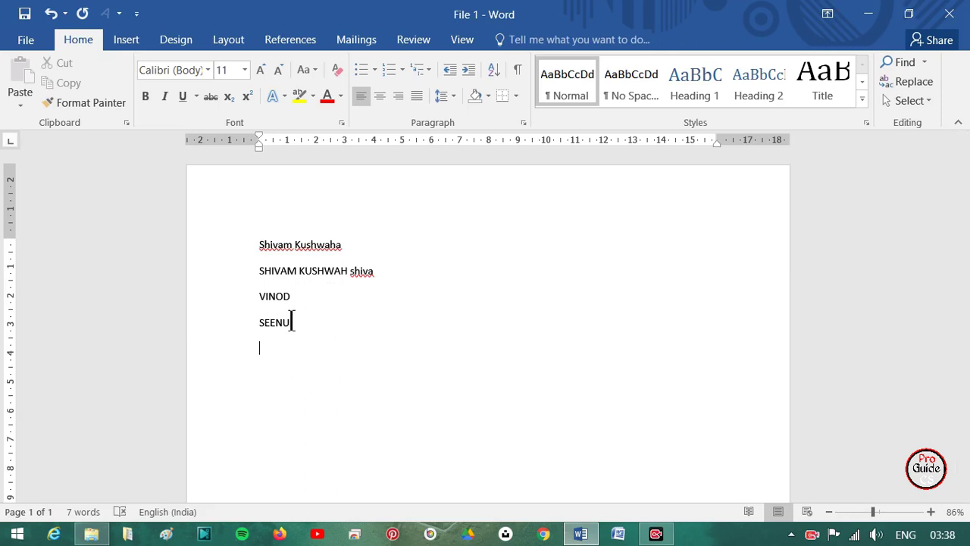
key("Return")
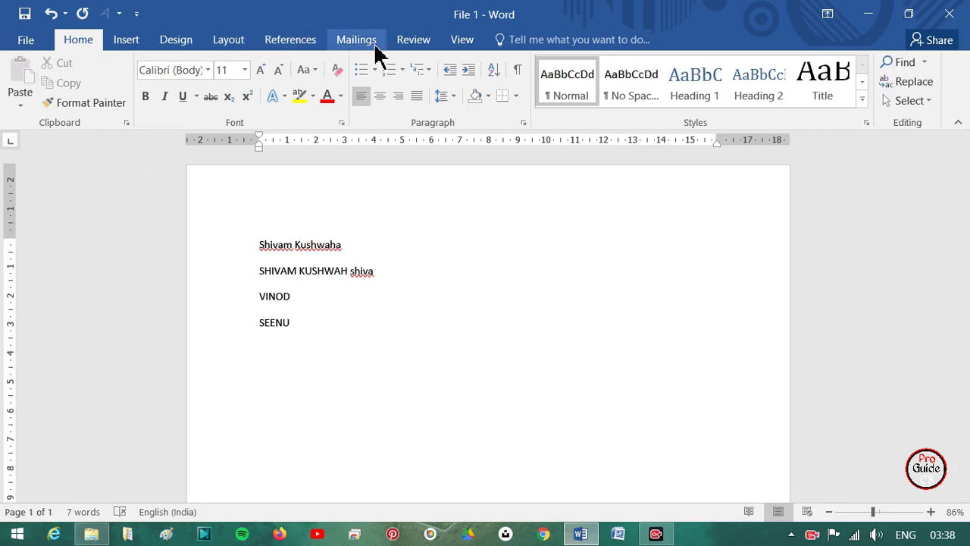
Browse the Layout, References and Design tabs, then view the Layout paper Size list without changing it
left_click(215, 46)
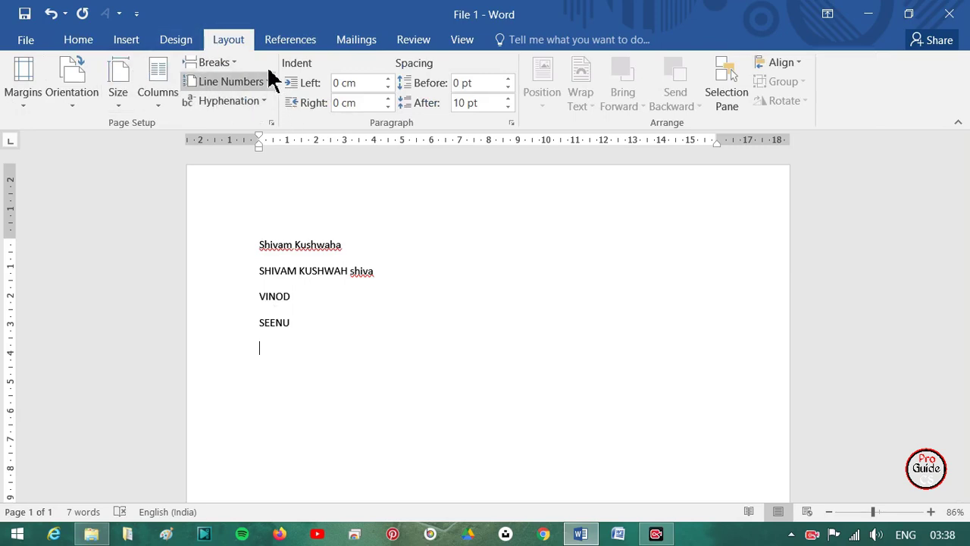
left_click(306, 45)
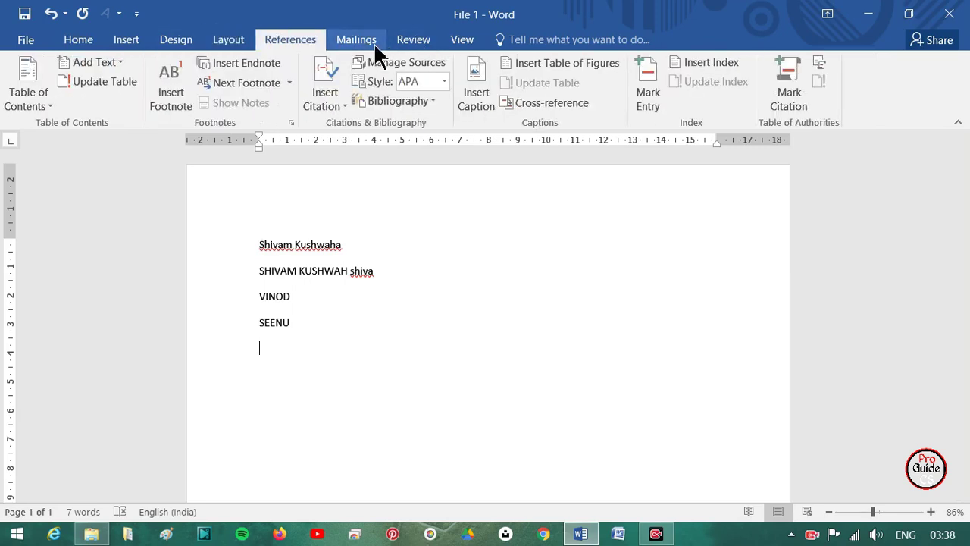
left_click(174, 44)
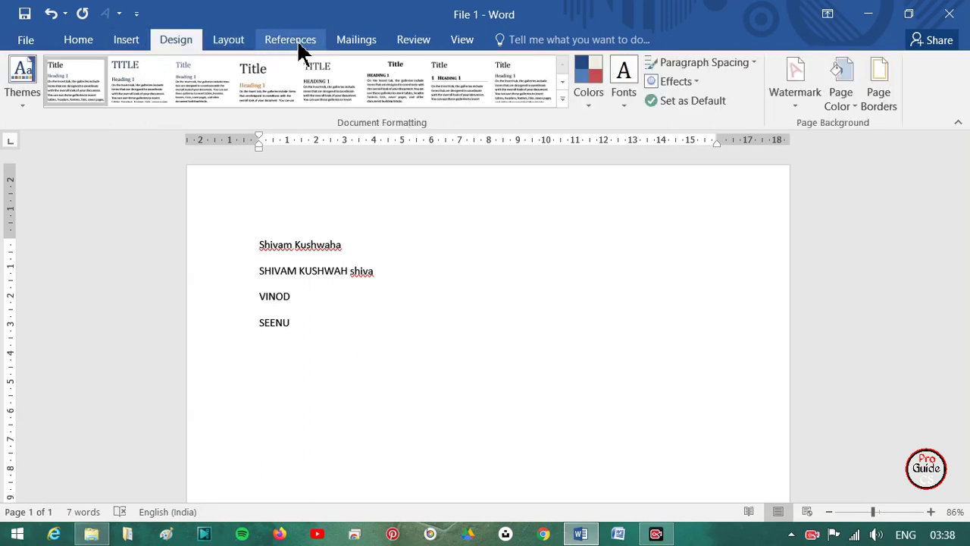
left_click(225, 42)
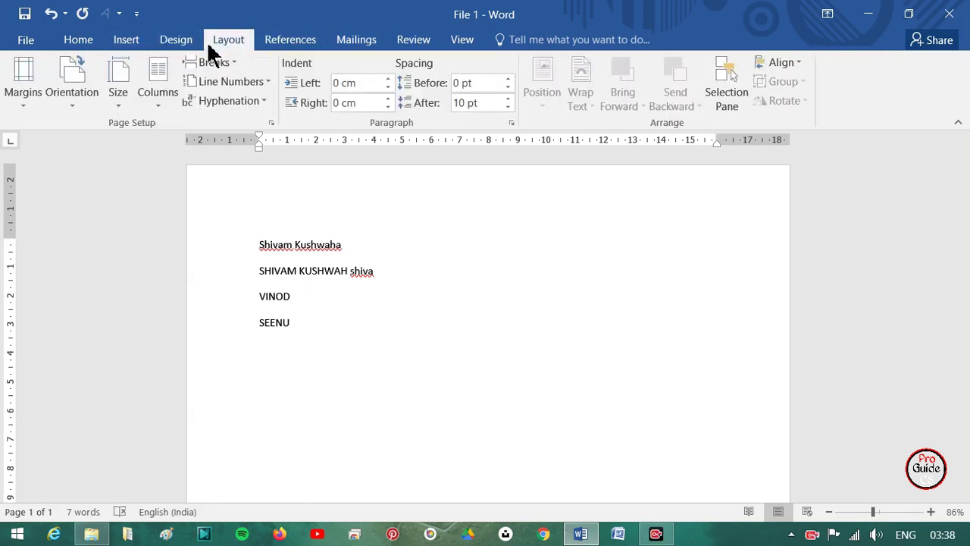
left_click(119, 106)
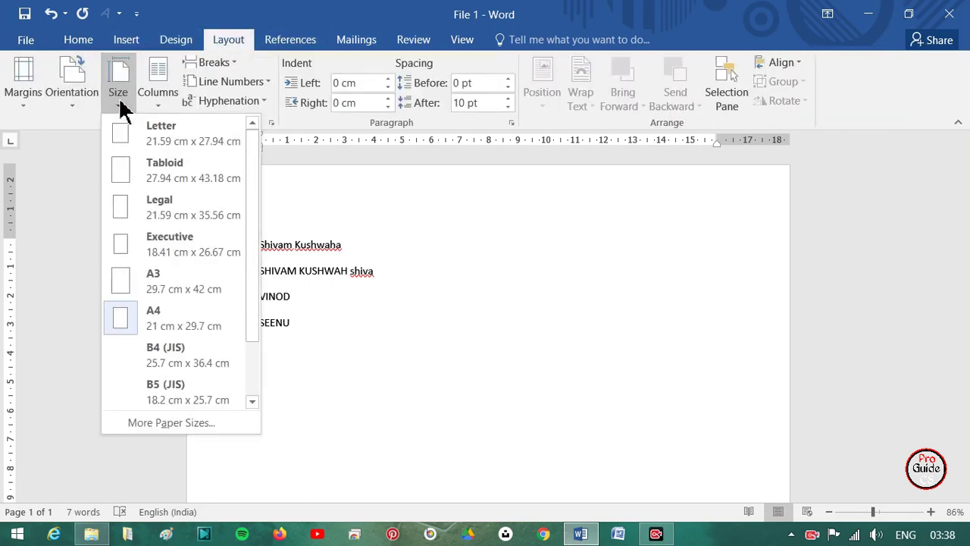
left_click(390, 264)
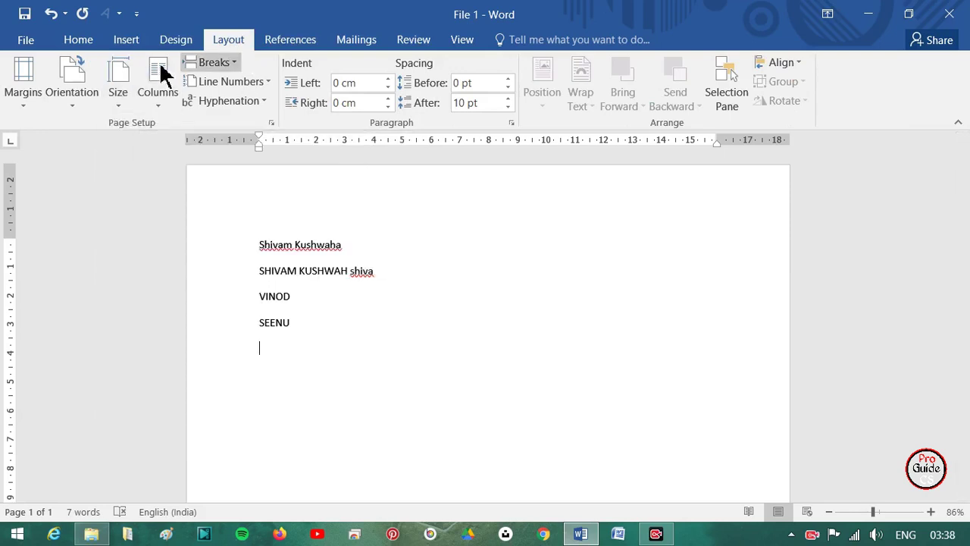
Zoom out from 86% to 26% with Ctrl+scroll so the whole page fits
scroll(773, 328, "down", 1)
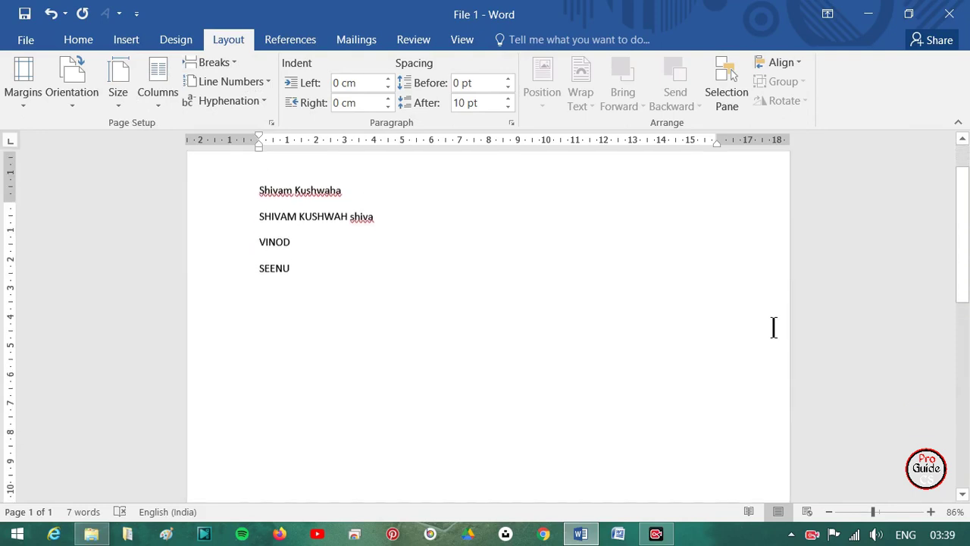
scroll(773, 327, "up", 1)
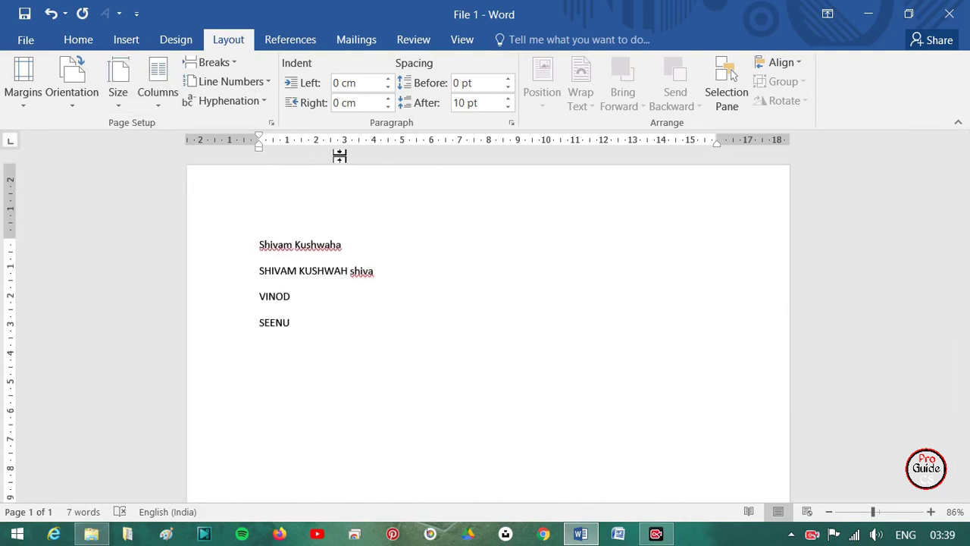
scroll(457, 242, "down", 1, "ctrl")
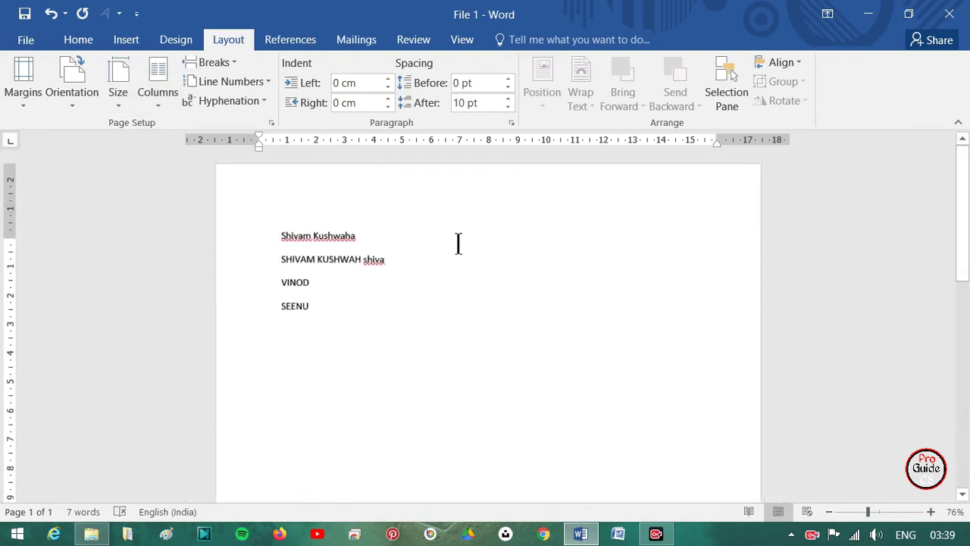
scroll(457, 243, "down", 3, "ctrl")
scroll(458, 242, "down", 1, "ctrl")
scroll(458, 242, "down", 1, "ctrl")
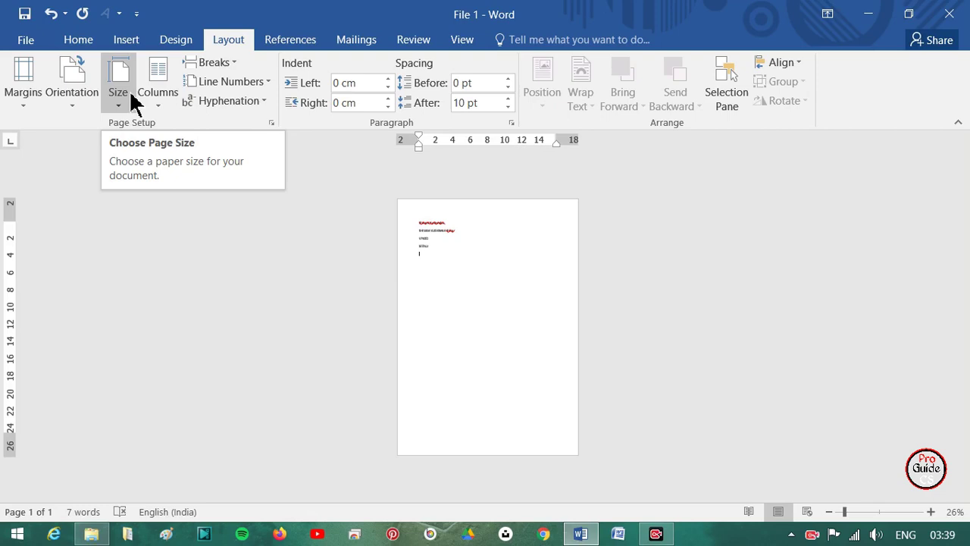
Browse the paper size list, keeping the page at A4
left_click(112, 98)
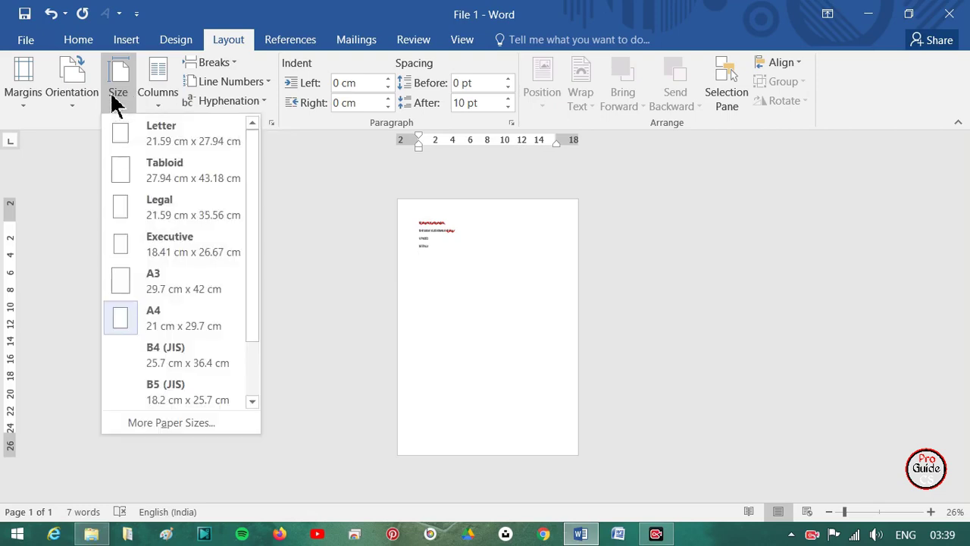
left_click(120, 318)
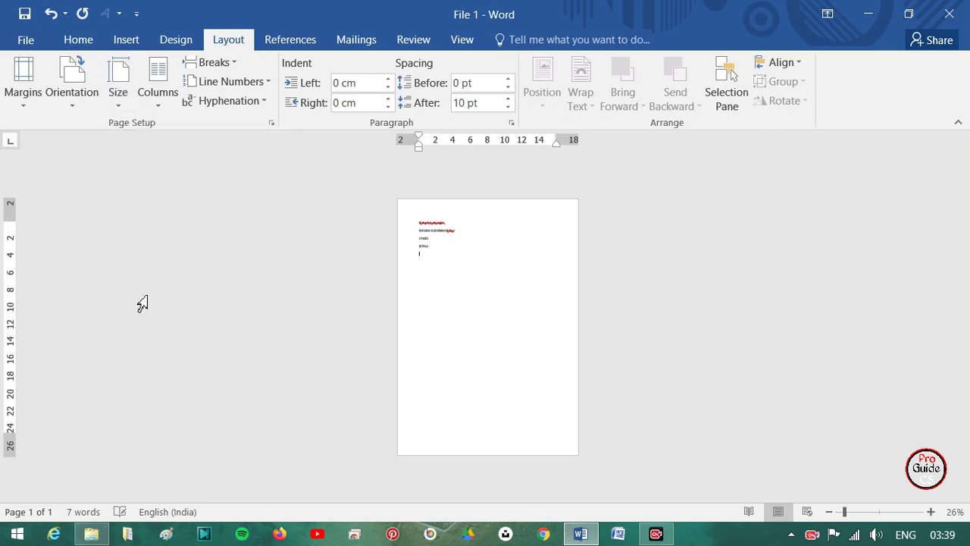
left_click(115, 100)
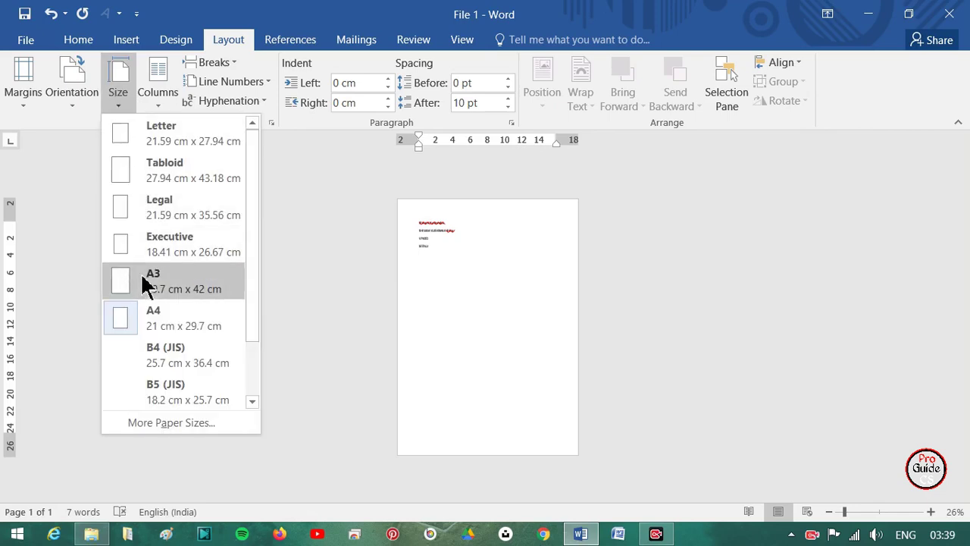
scroll(146, 193, "down", 2)
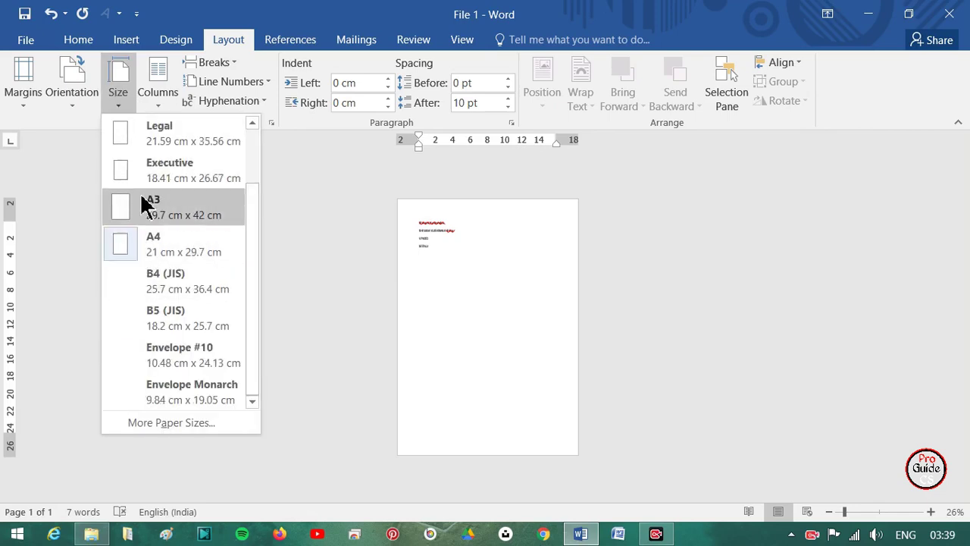
left_click(318, 229)
Look at the File backstage, then end on the Home tab after a brief return to Layout
left_click(34, 42)
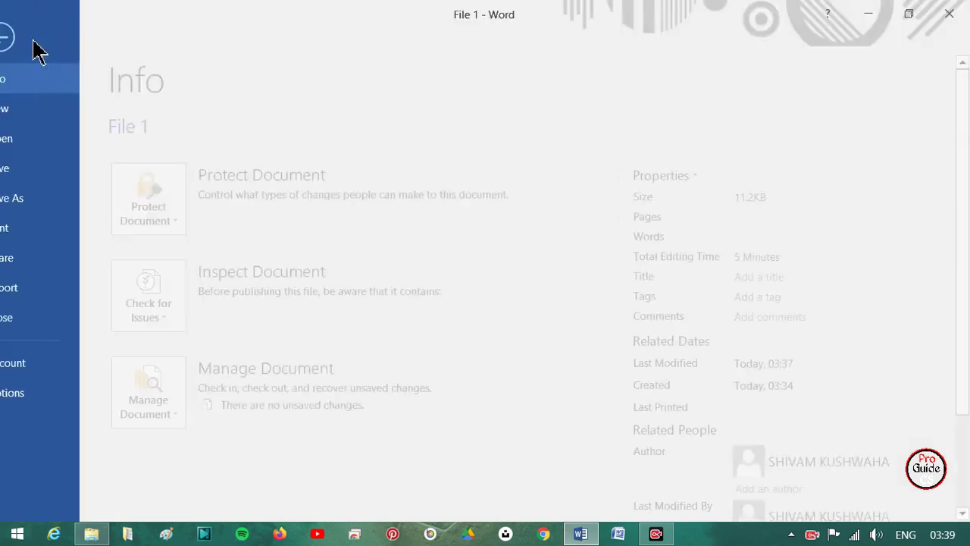
left_click(29, 36)
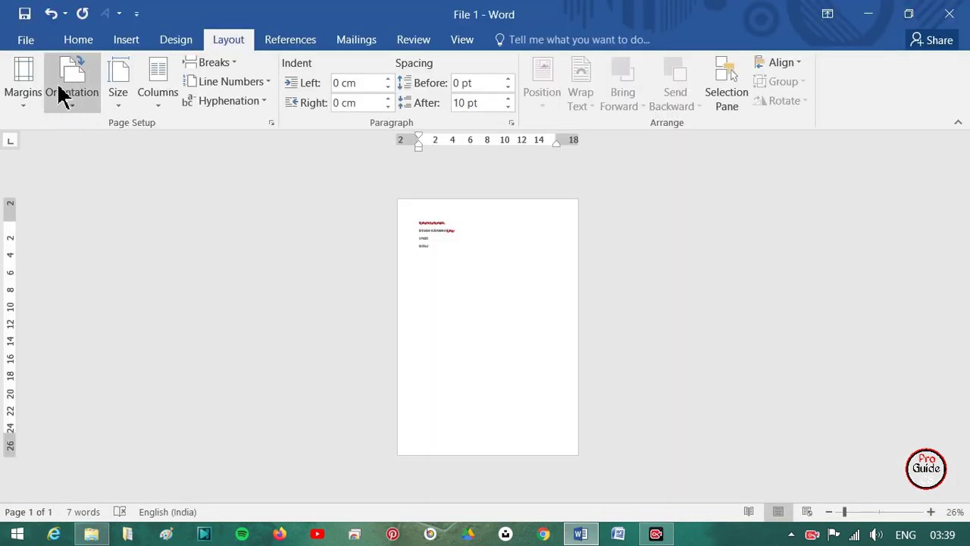
left_click(75, 42)
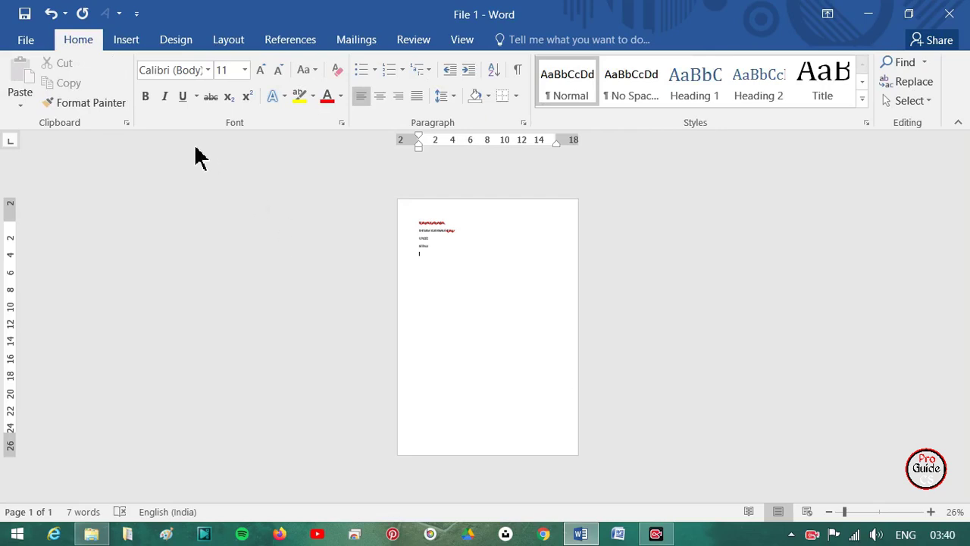
left_click(221, 46)
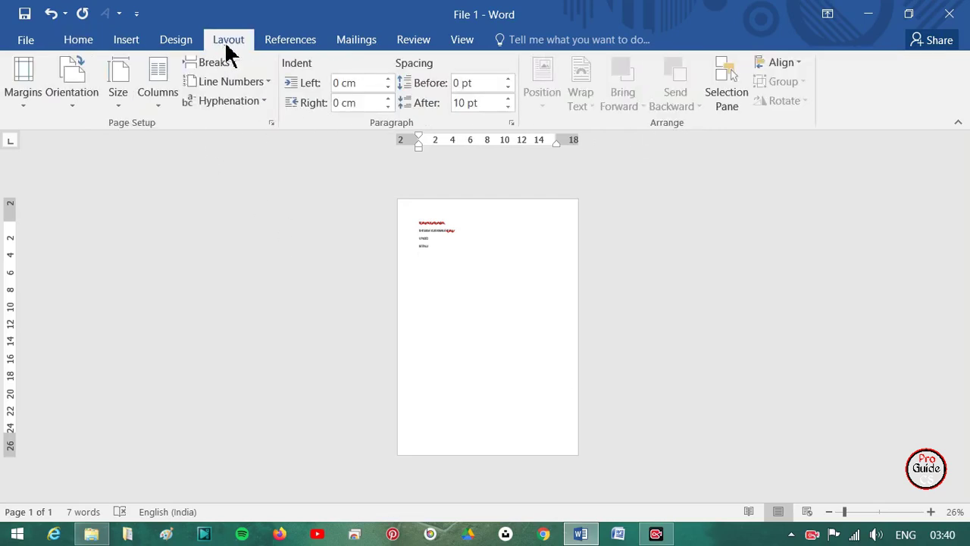
left_click(70, 47)
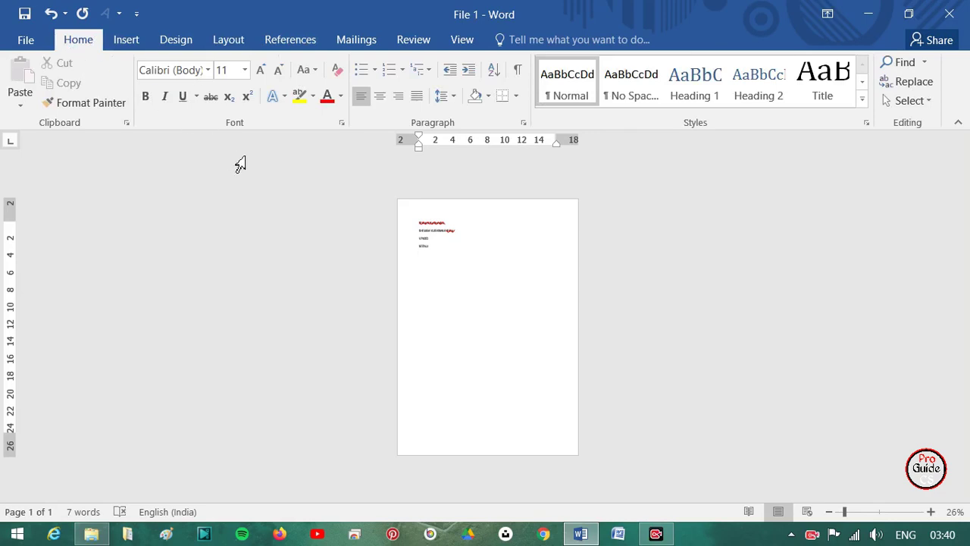